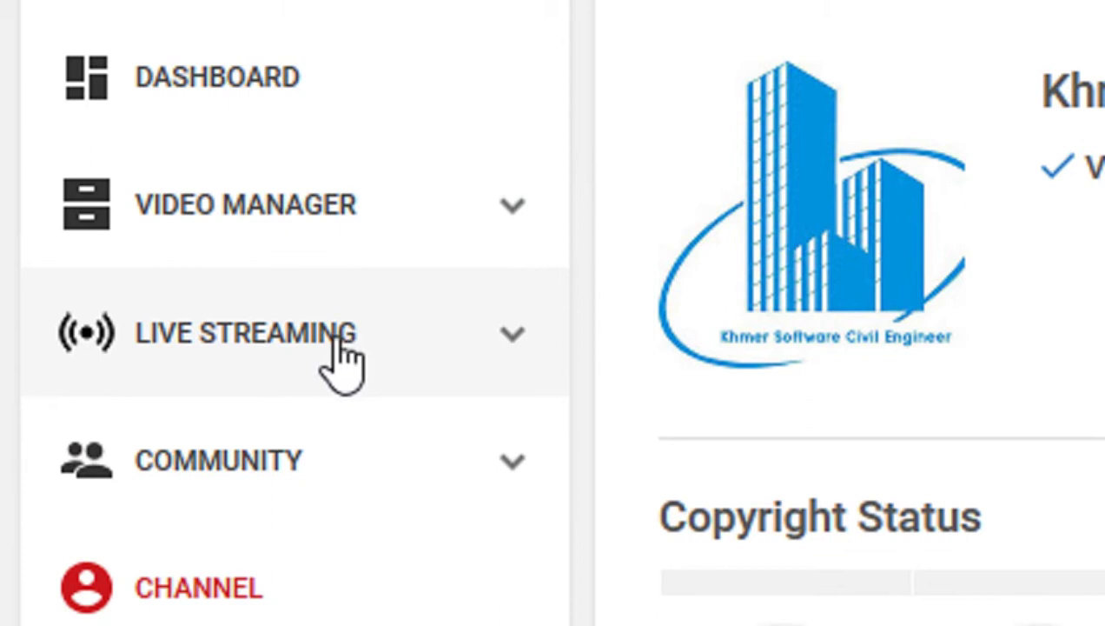
Open the channel's live streaming dashboard and look over the stream preview, basic info and encoder setup sections
click(339, 343)
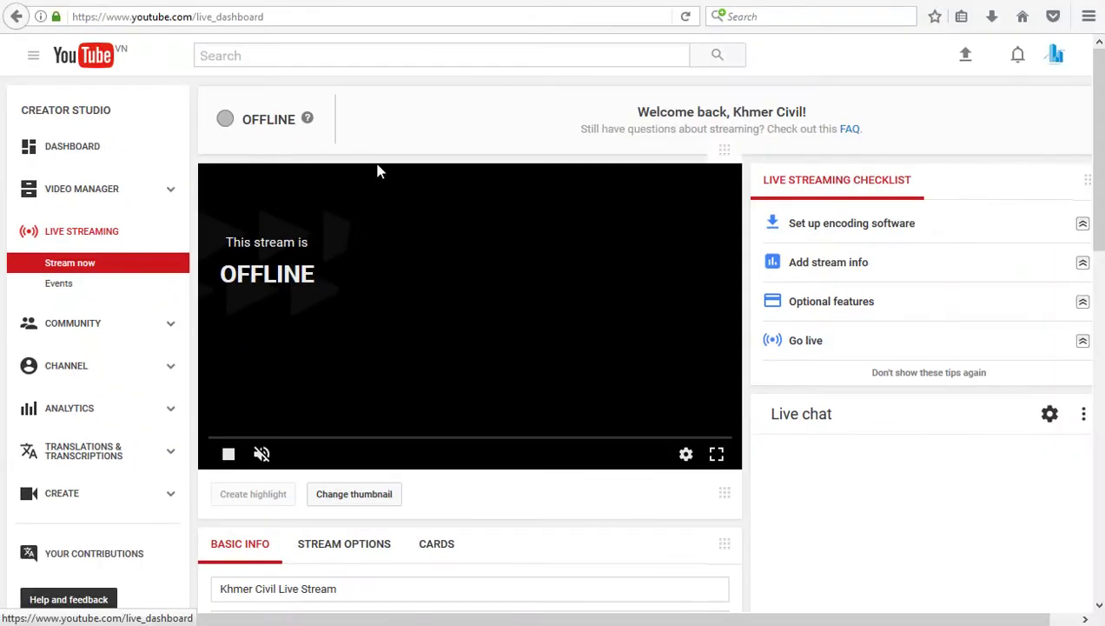
scroll(362, 199, down, 3)
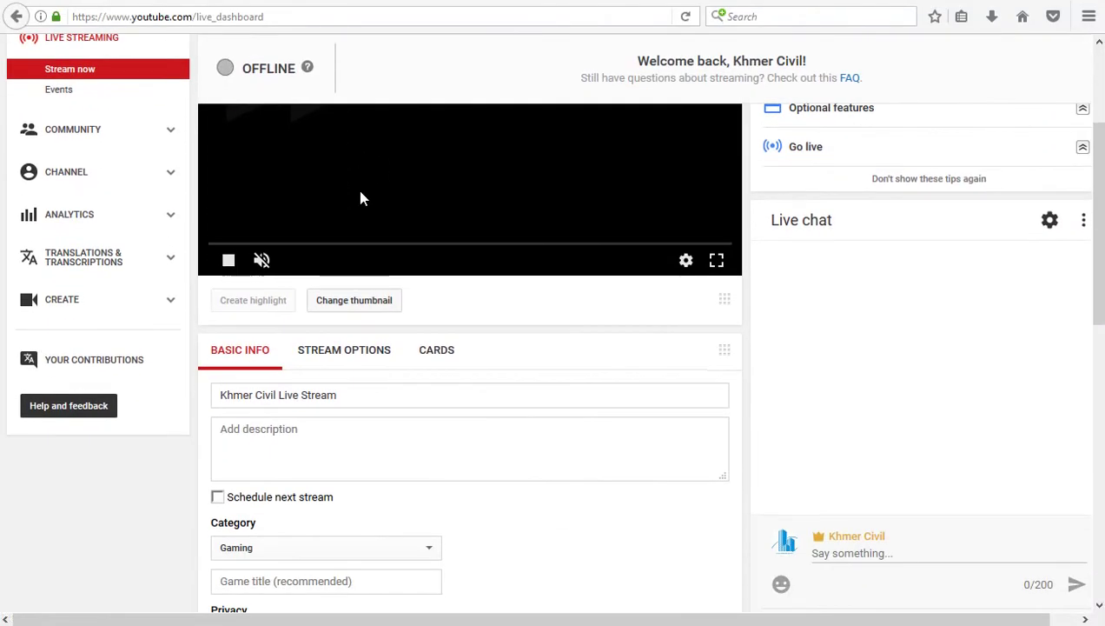
scroll(361, 199, down, 2)
scroll(686, 276, down, 3)
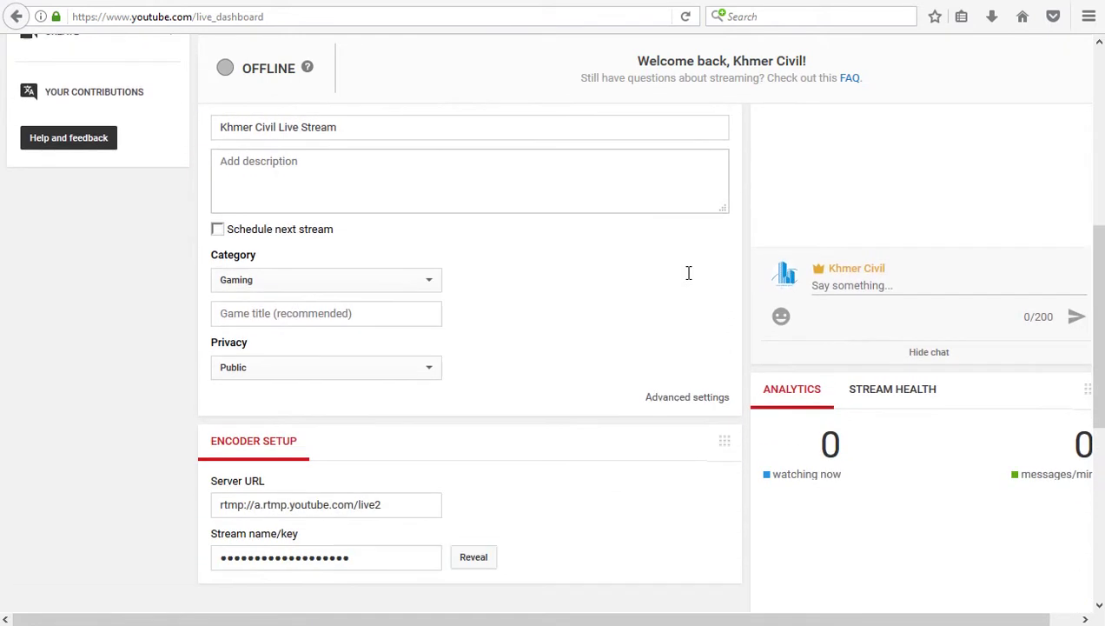
scroll(670, 288, up, 8)
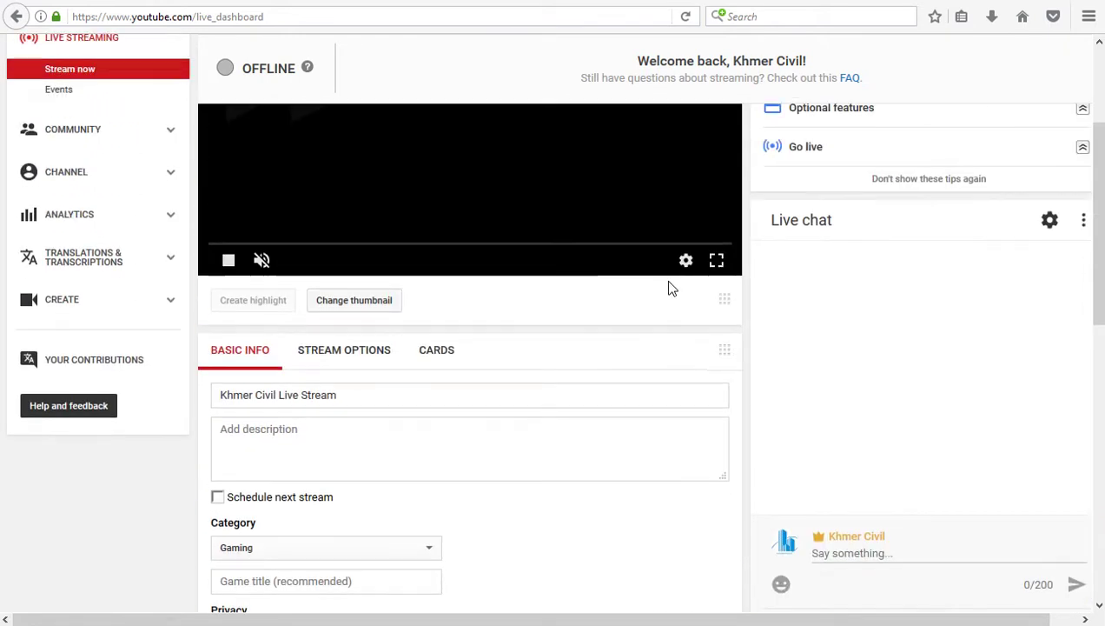
scroll(669, 289, down, 3)
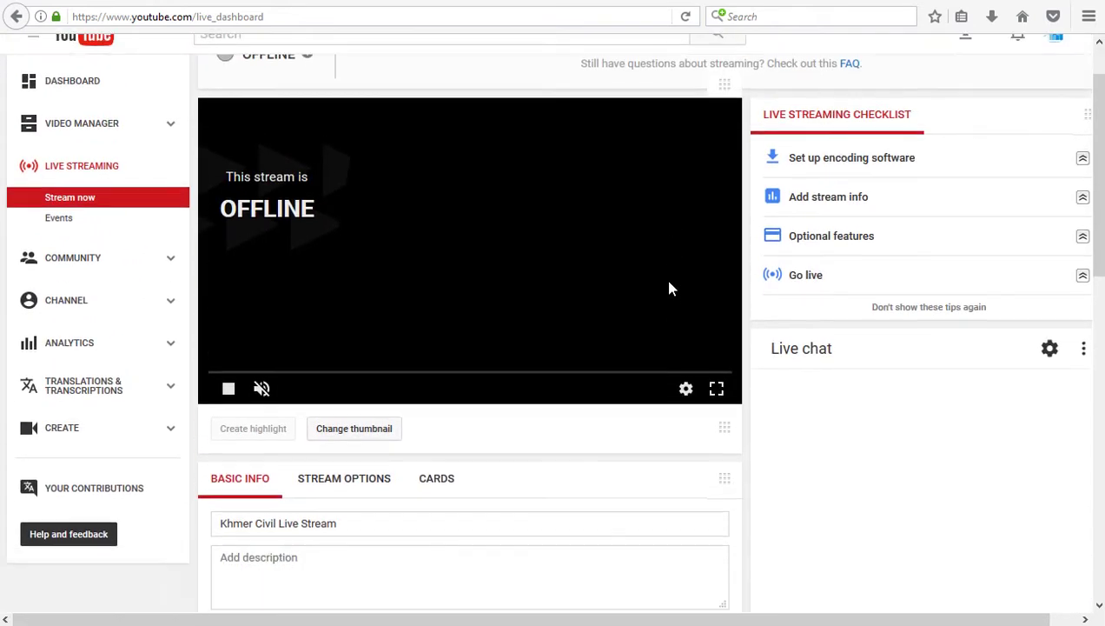
scroll(608, 269, down, 2)
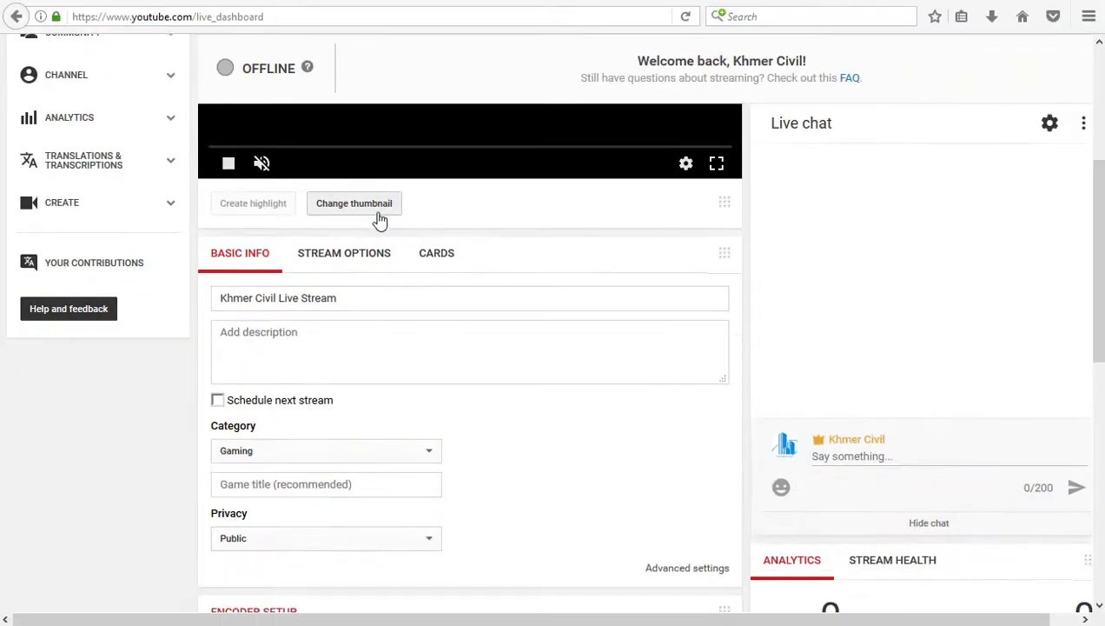
scroll(383, 209, up, 3)
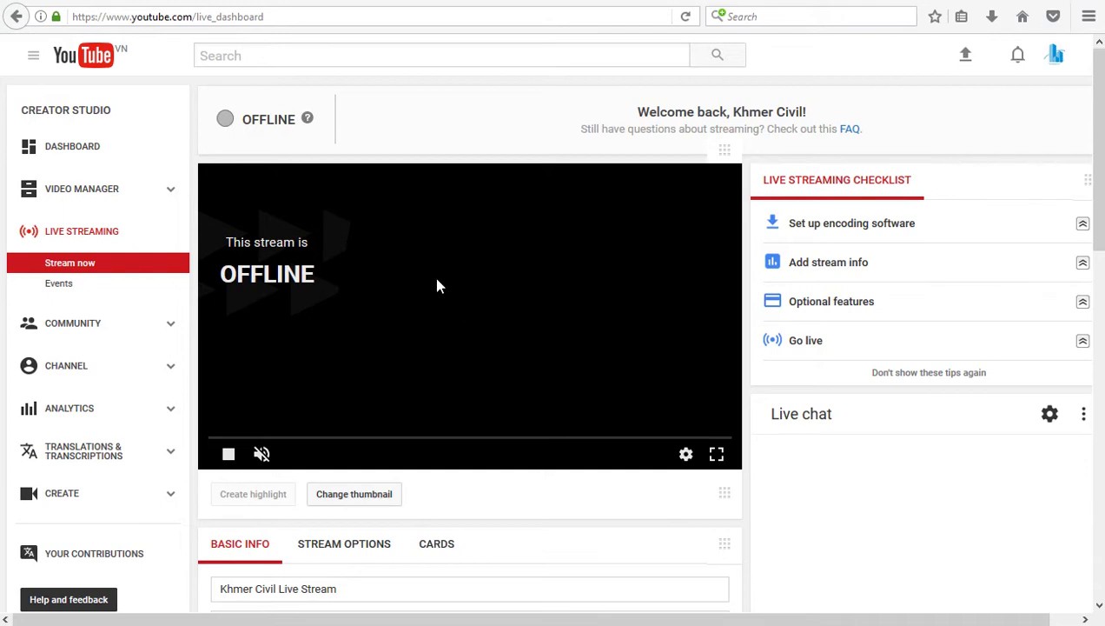
scroll(420, 300, down, 2)
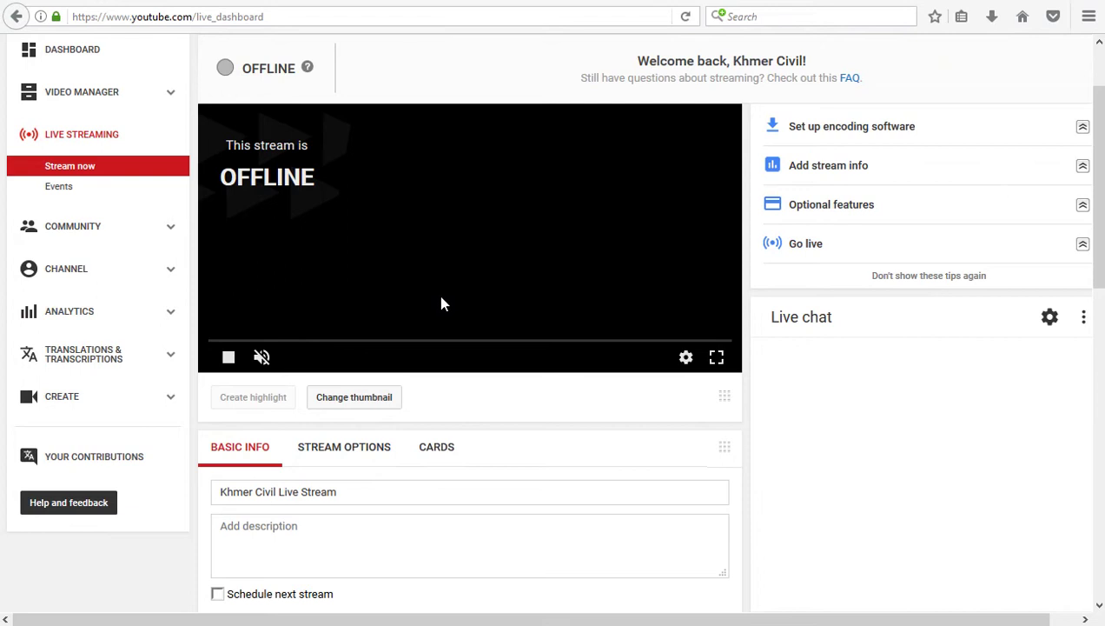
scroll(442, 304, down, 4)
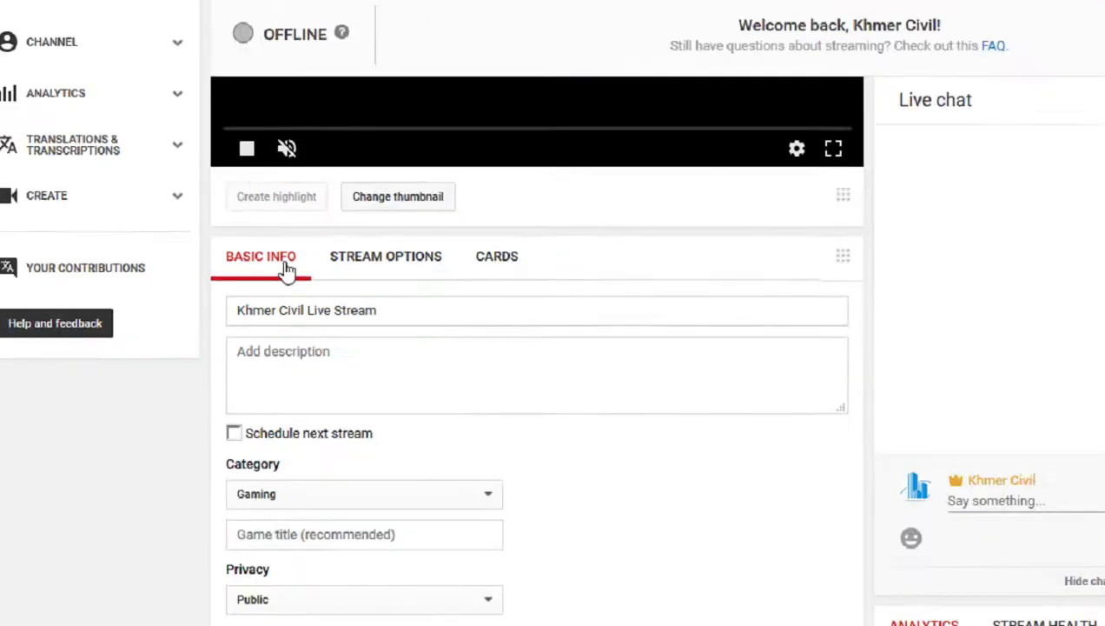
click(401, 304)
scroll(399, 330, down, 4)
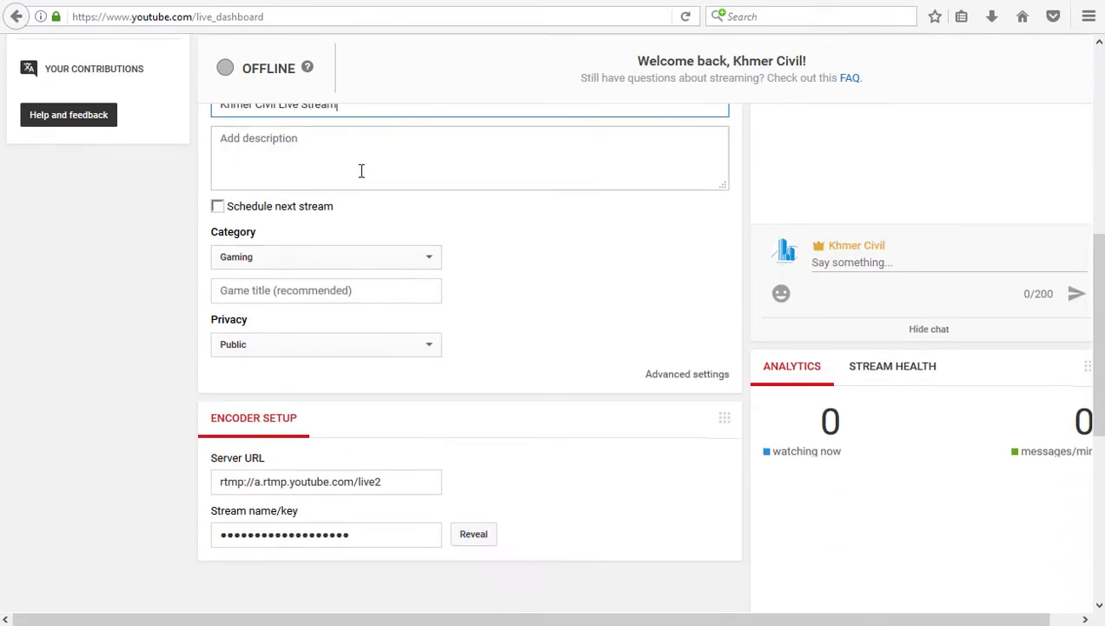
scroll(394, 222, up, 2)
drag(335, 202, 213, 212)
click(252, 246)
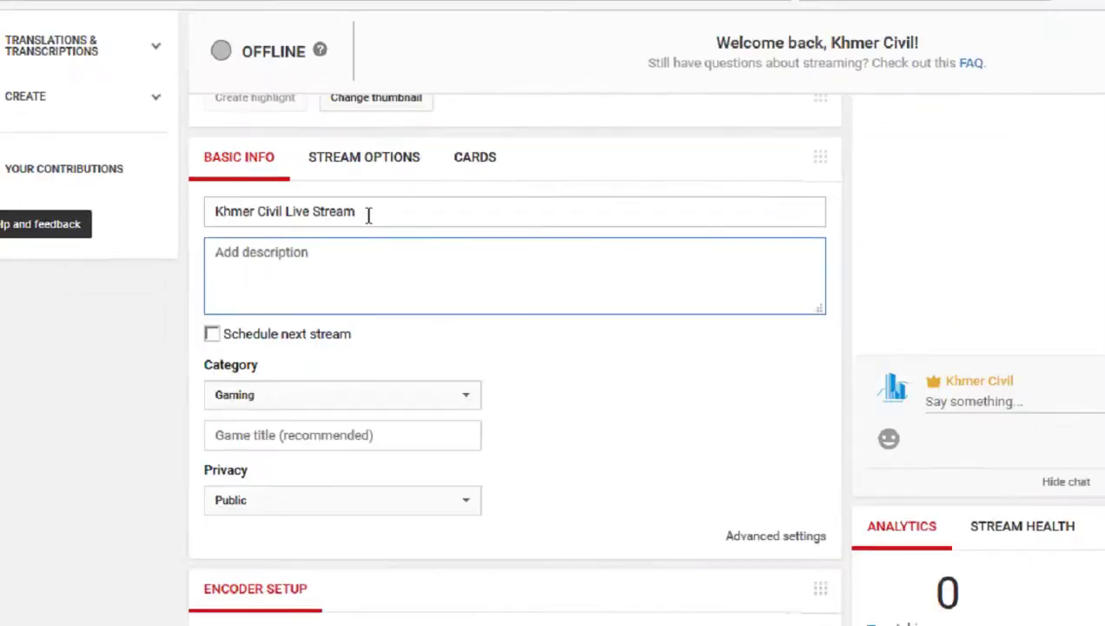
Set the live stream's category to Music
scroll(633, 230, down, 2)
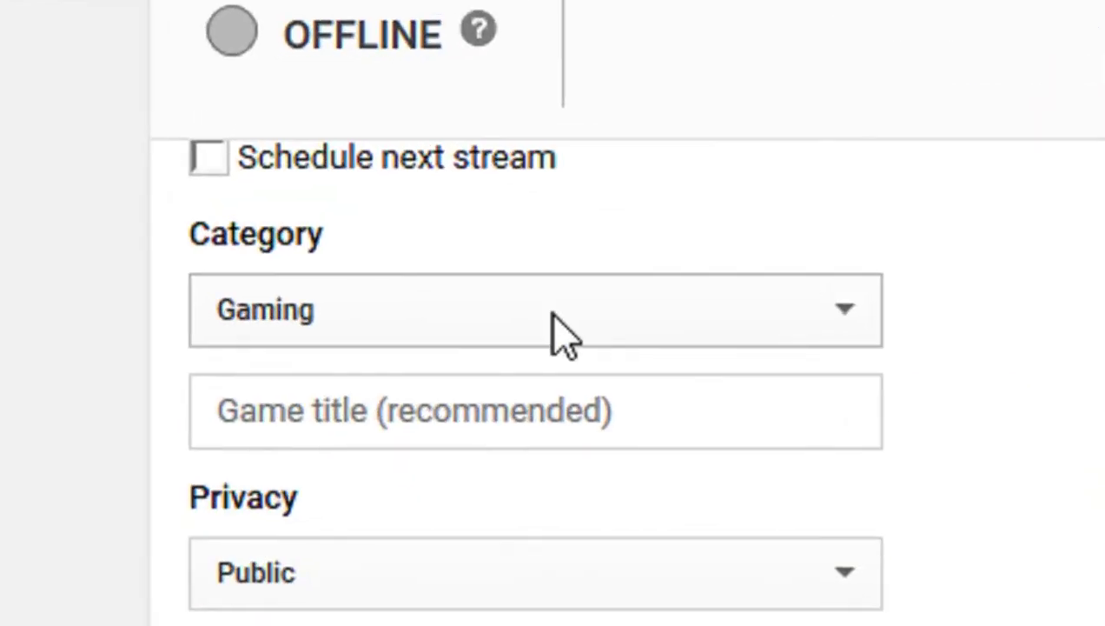
click(553, 328)
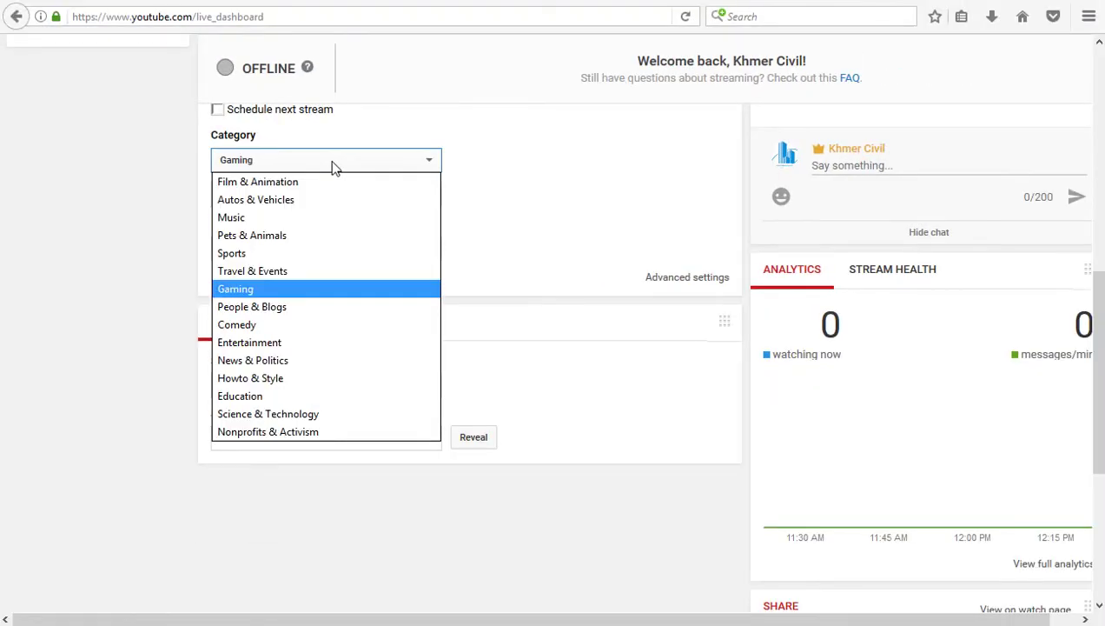
click(73, 211)
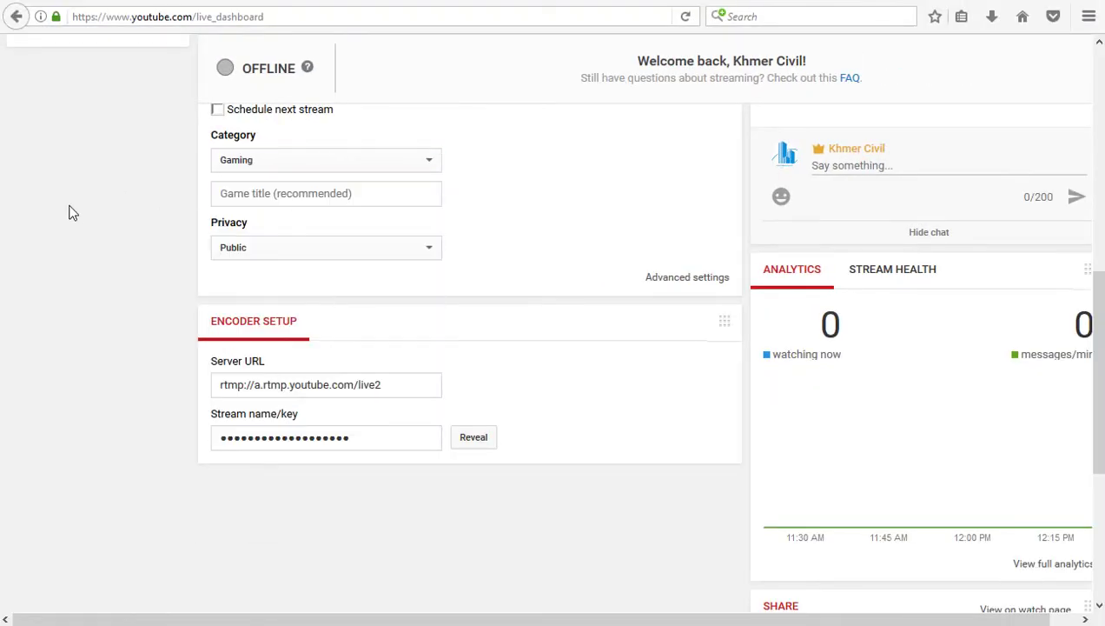
click(265, 165)
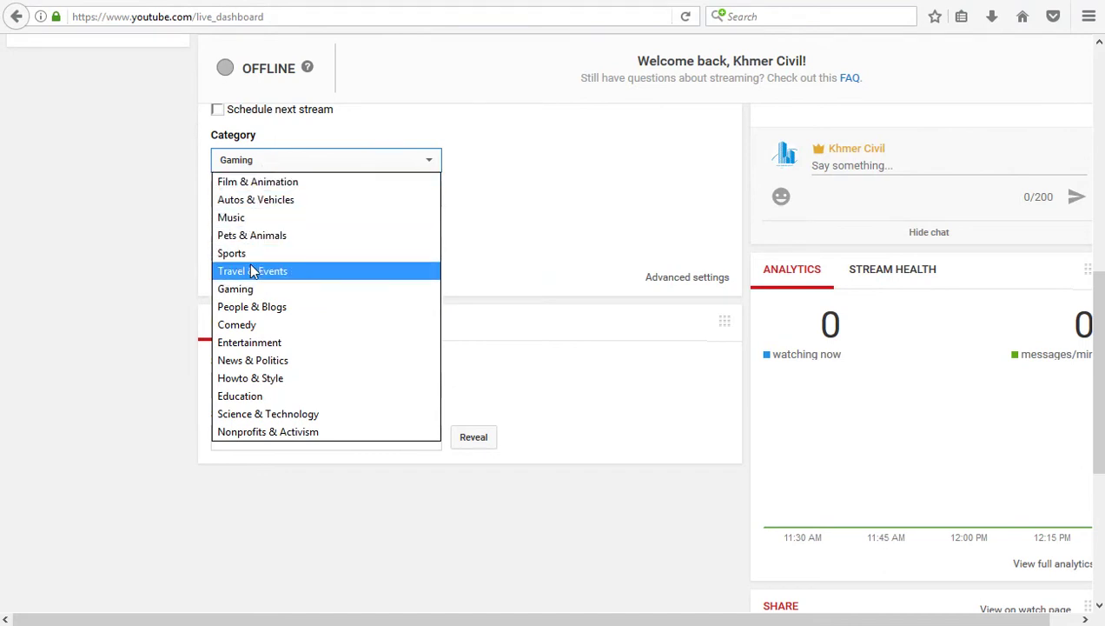
click(233, 217)
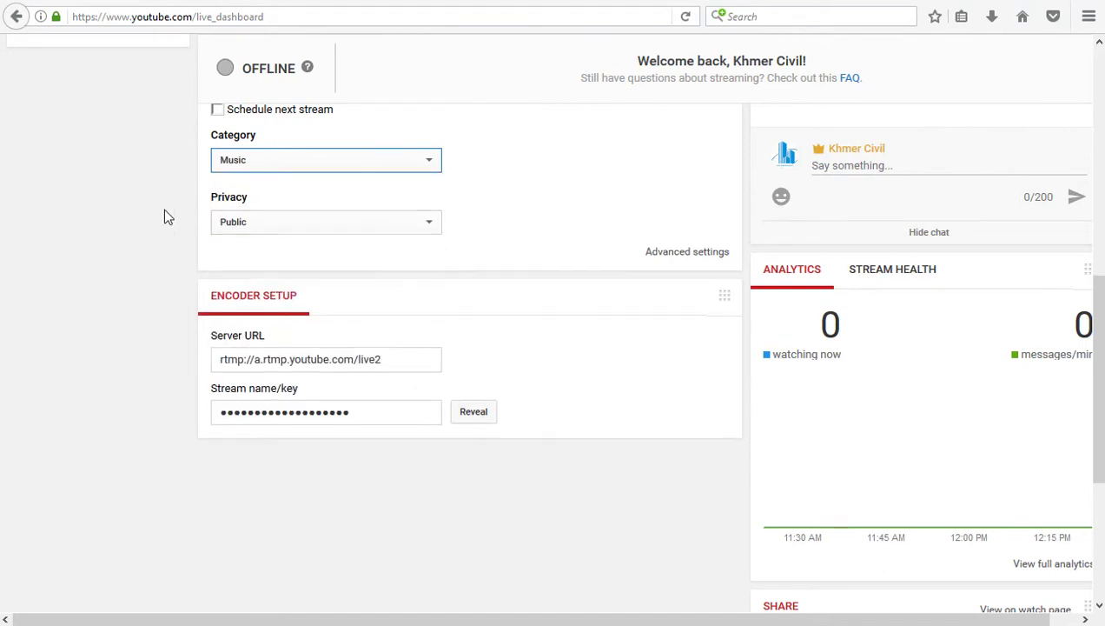
Enter "Test LiveStream" as the live stream's description in the basic info
scroll(164, 216, up, 8)
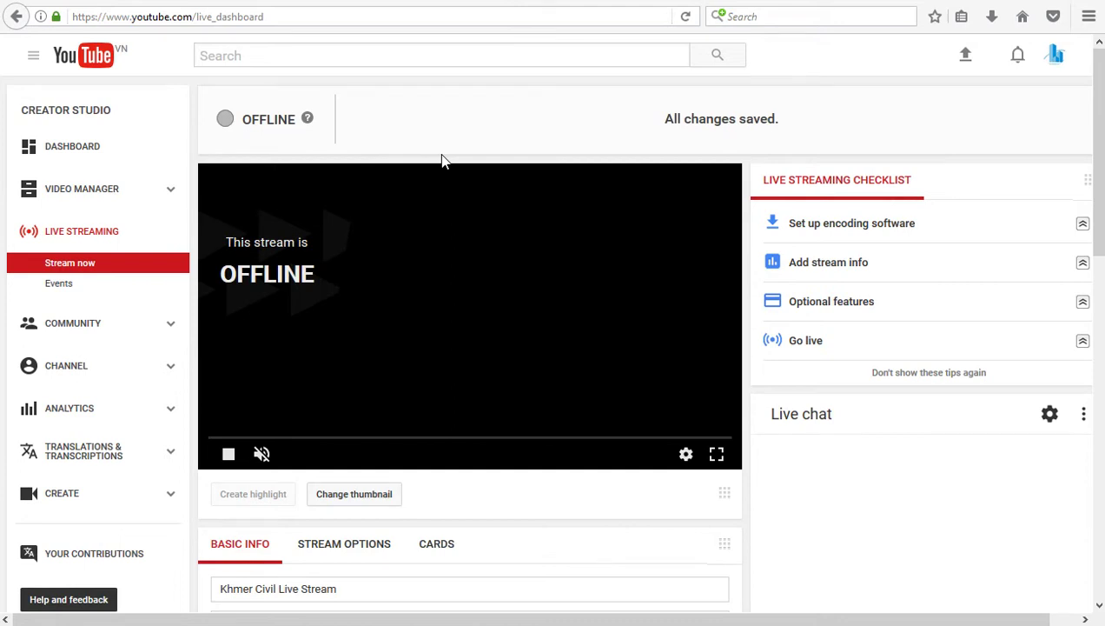
scroll(445, 166, down, 4)
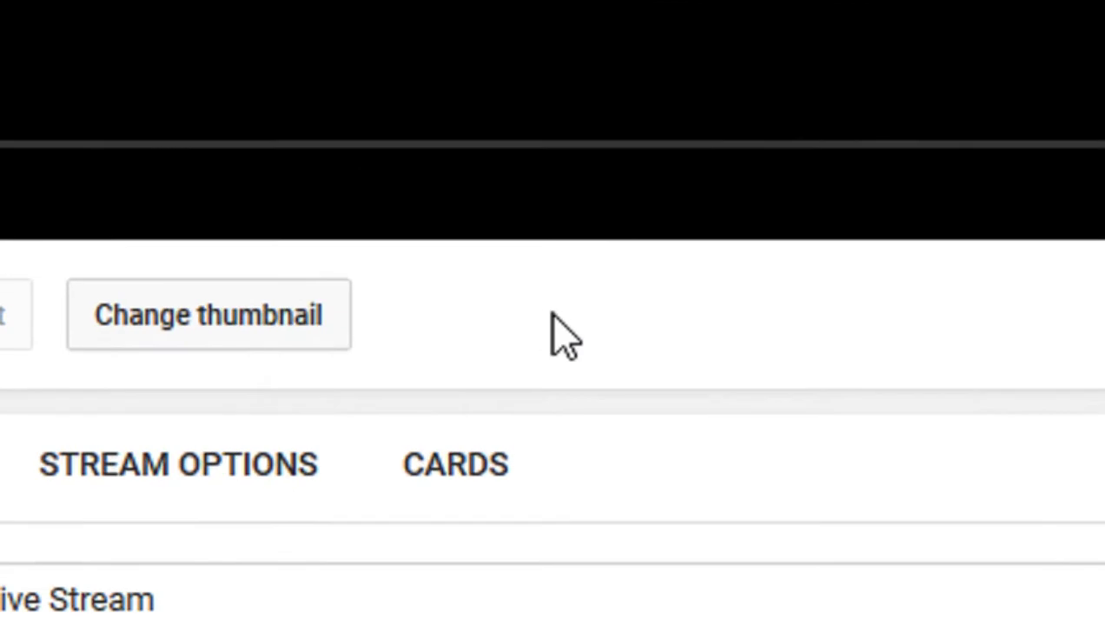
scroll(801, 374, down, 5)
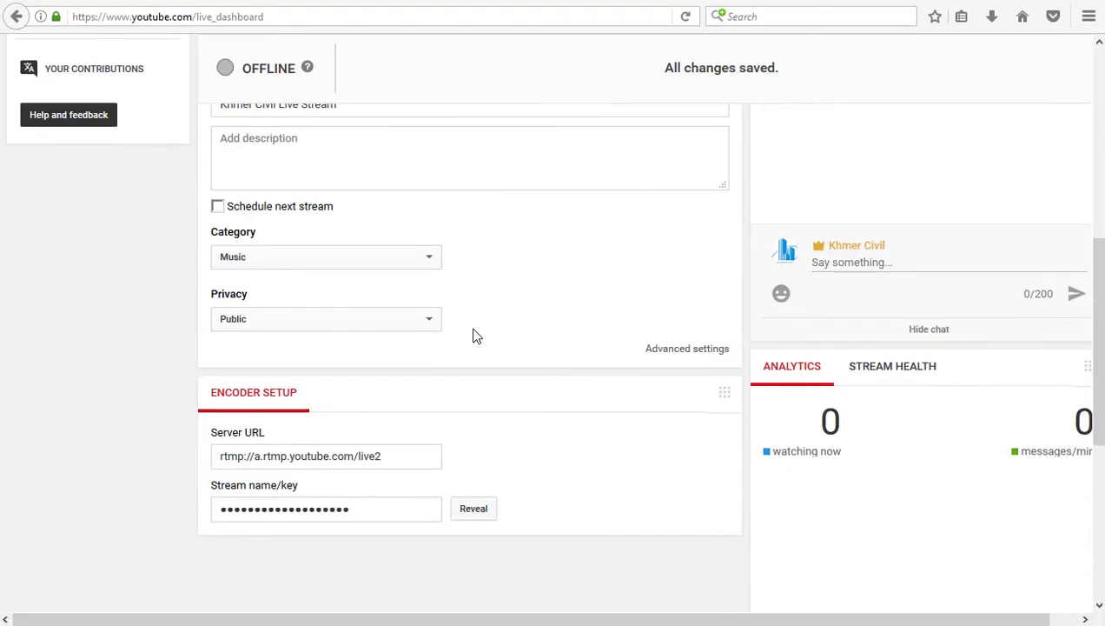
scroll(476, 335, up, 5)
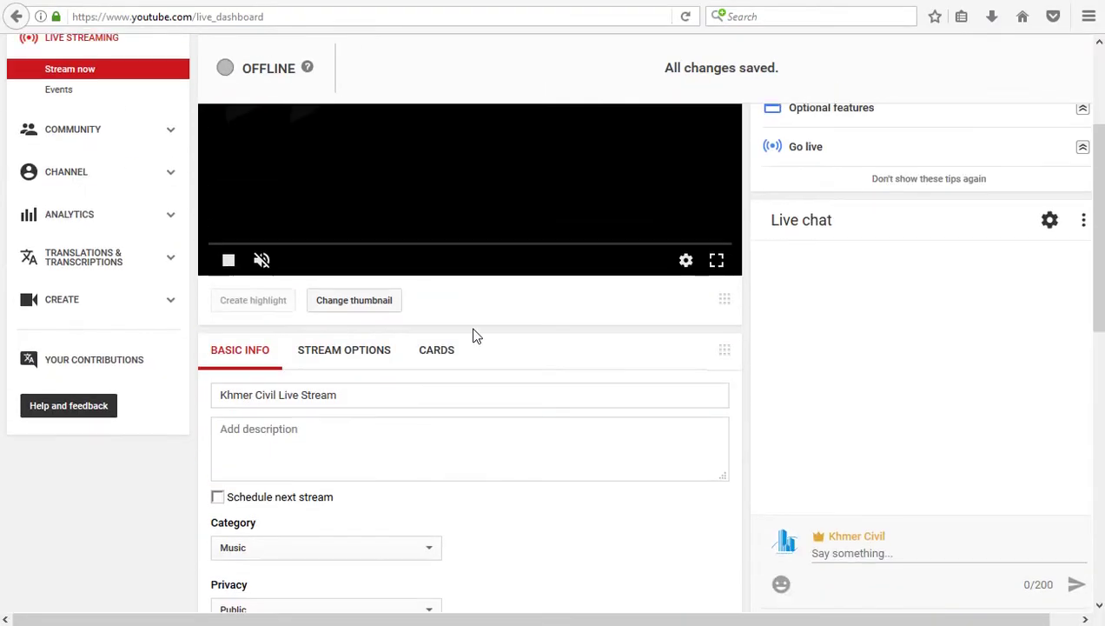
scroll(255, 395, down, 3)
click(280, 239)
text(T)
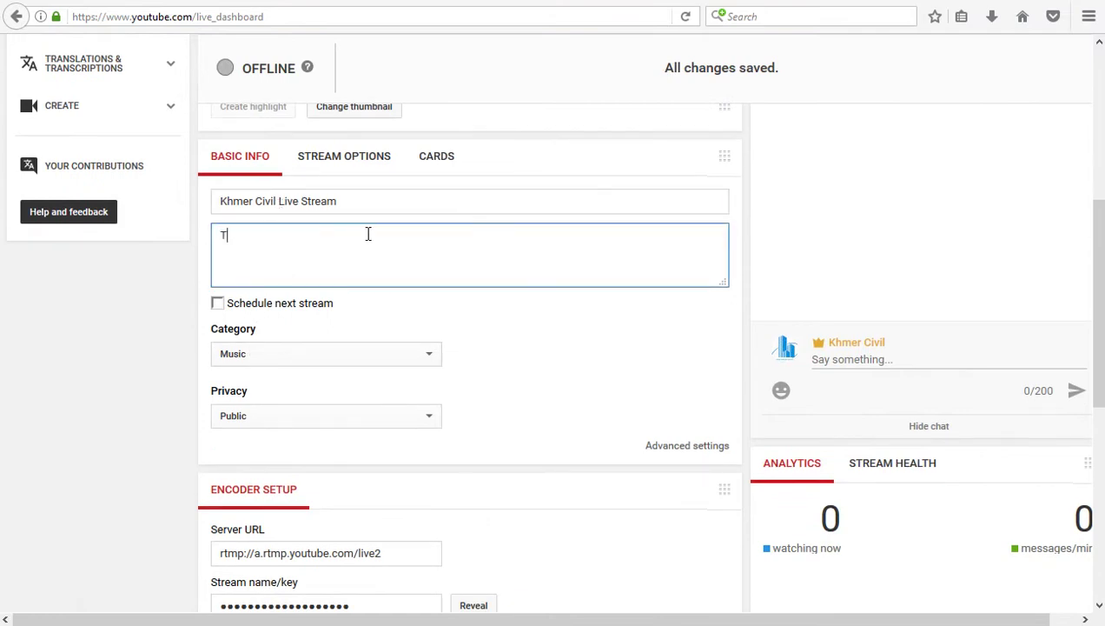
text(est LiveStream)
Replace the live stream's title with "How to livestream On YouTube Channel"
drag(372, 201, 222, 206)
text(H)
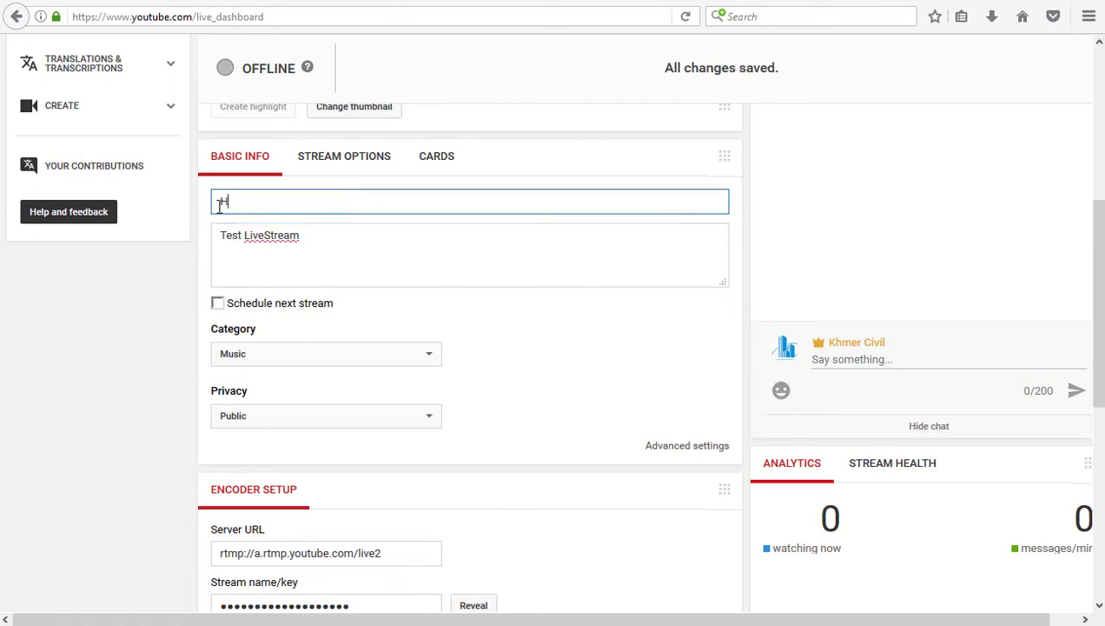
text(ow to )
text(live)
text(stre)
text(anm)
key(BackSpace)
key(BackSpace)
text(m On YouT)
key(BackSpace)
text(uTube)
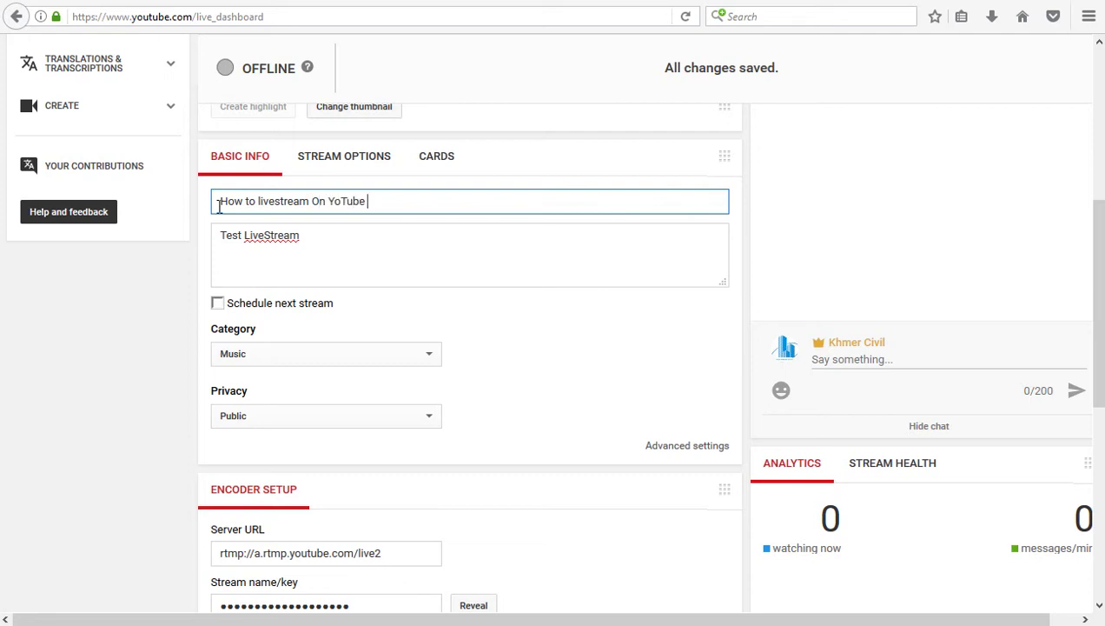
key(BackSpace)
key(BackSpace)
key(BackSpace)
key(BackSpace)
key(BackSpace)
key(BackSpace)
text(uTube Channel)
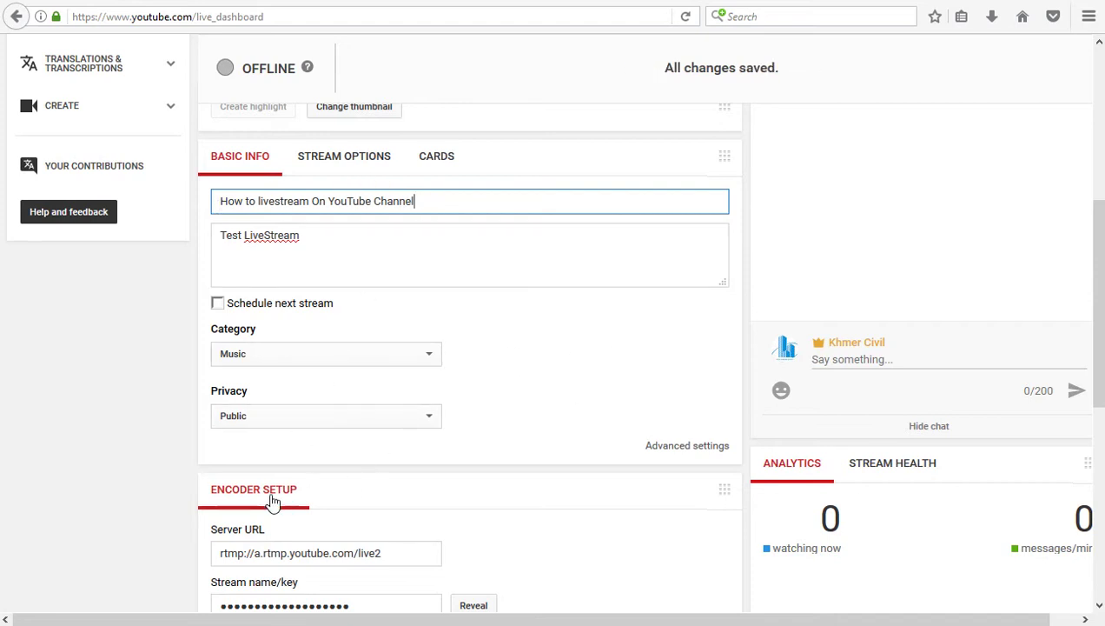
Review the stream options for DVR, archive visibility, stream optimization and added delay
scroll(276, 506, down, 3)
scroll(382, 548, up, 4)
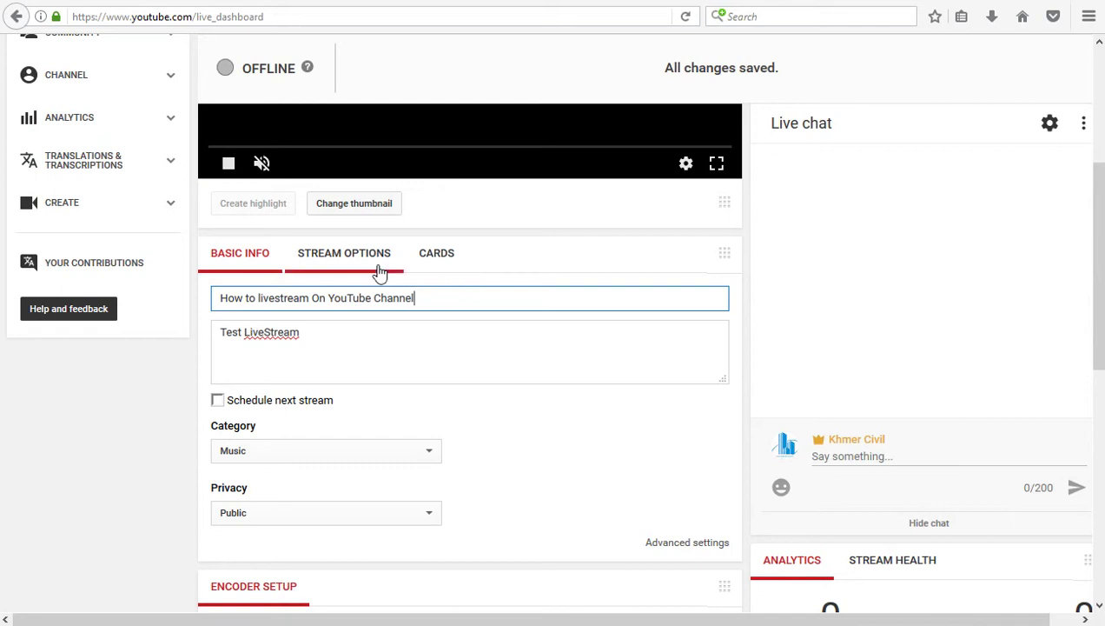
click(341, 256)
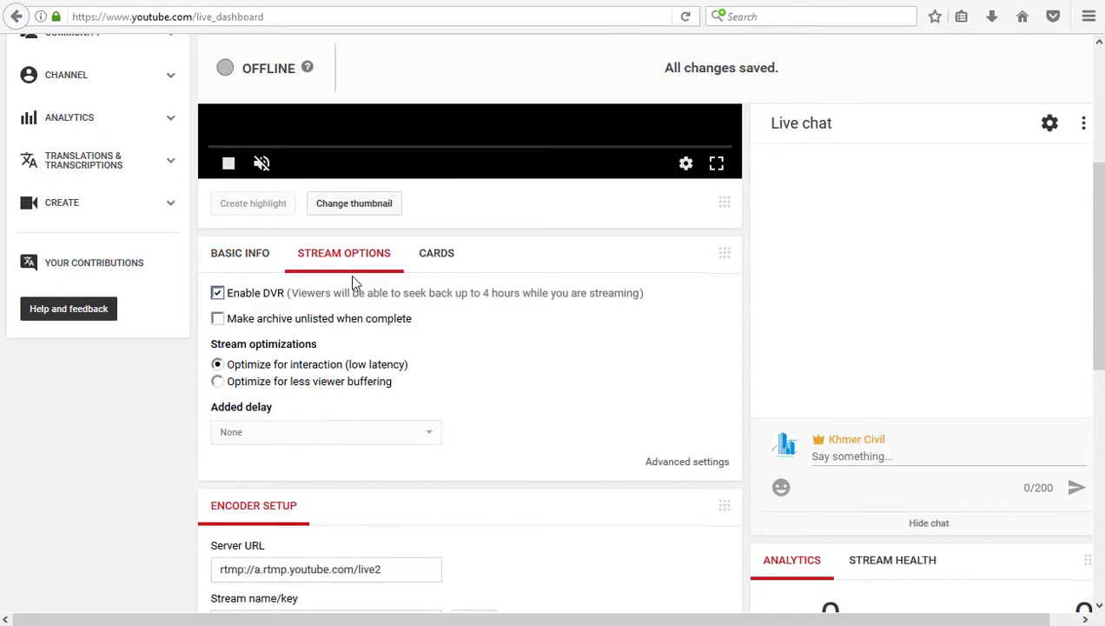
scroll(349, 274, down, 2)
scroll(315, 244, up, 2)
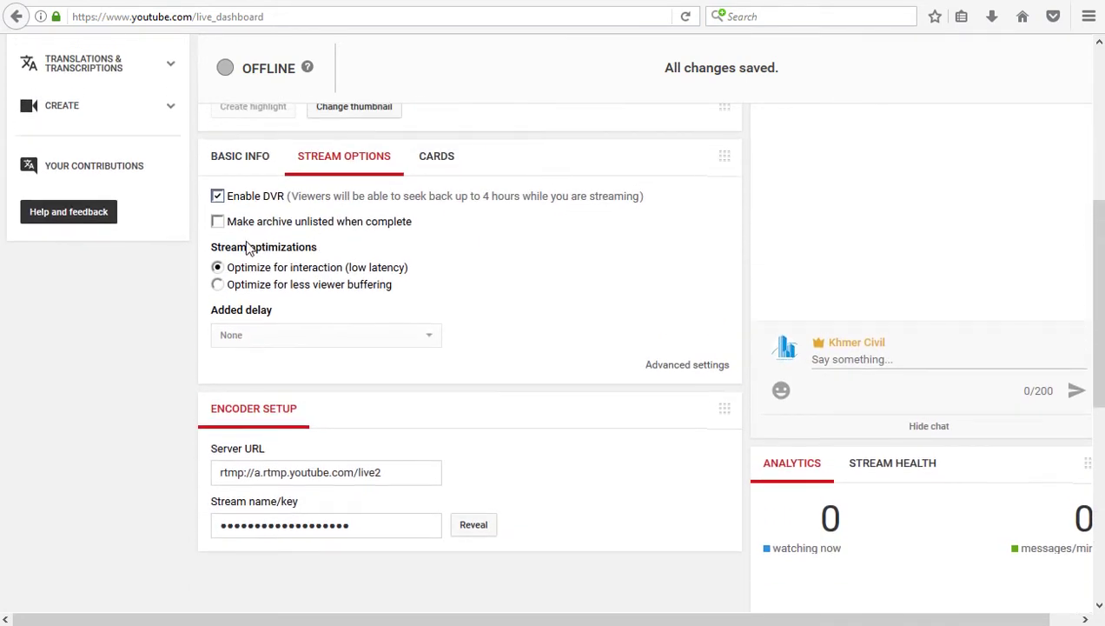
scroll(450, 161, up, 2)
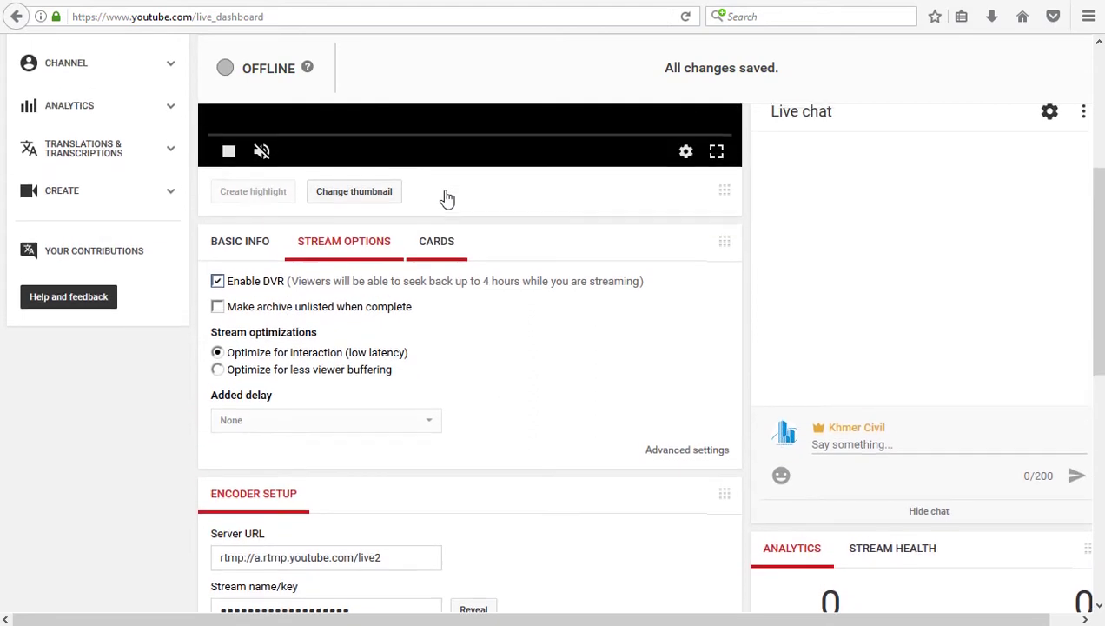
scroll(367, 297, down, 2)
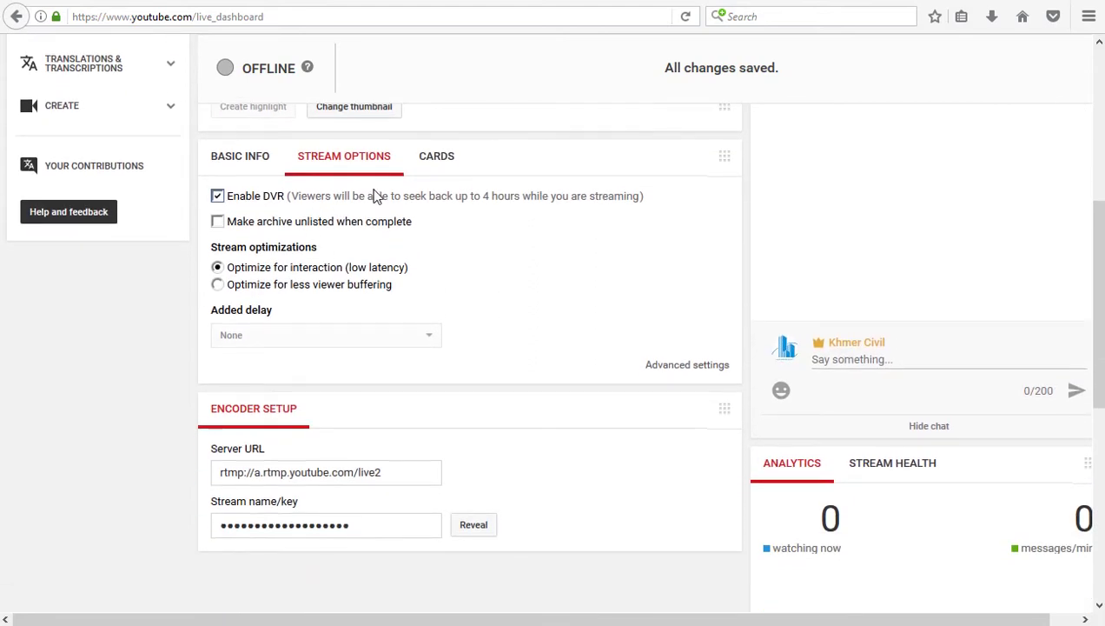
scroll(356, 219, up, 2)
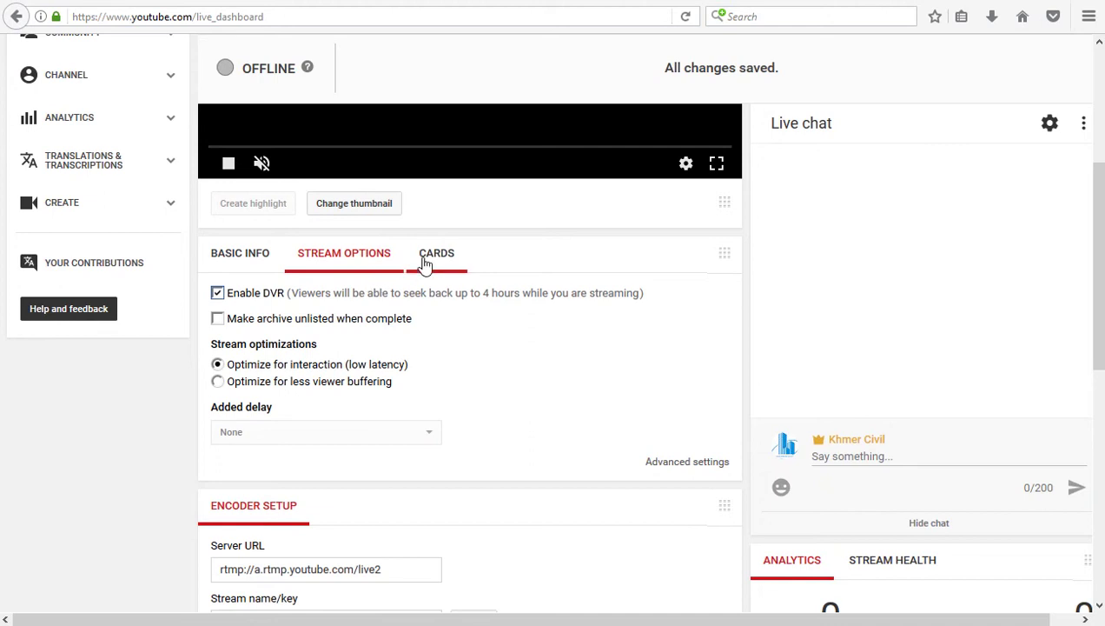
View the settings for adding cards to the live stream
click(424, 268)
scroll(424, 269, down, 2)
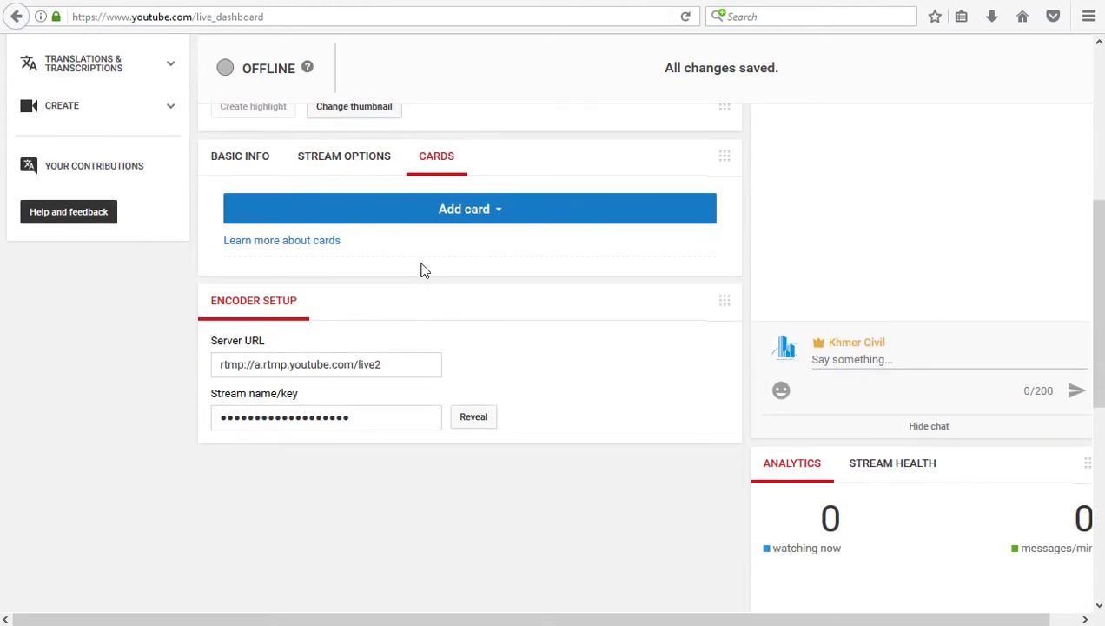
scroll(423, 270, up, 6)
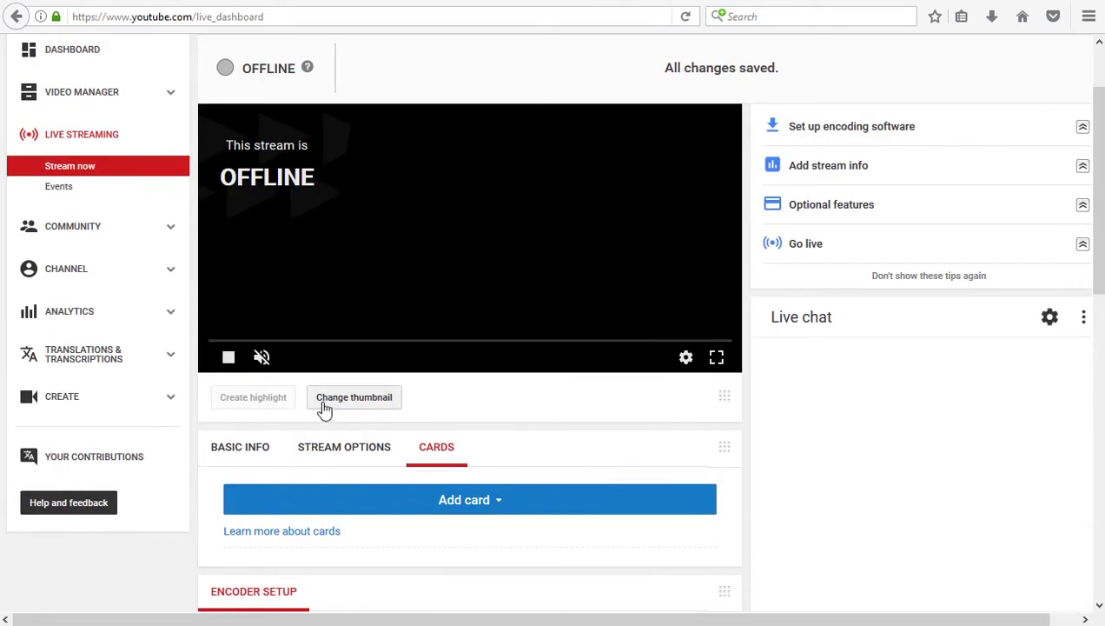
Return to the stream's basic info and check its title, description, category, privacy and the encoder setup
click(252, 446)
scroll(379, 362, down, 6)
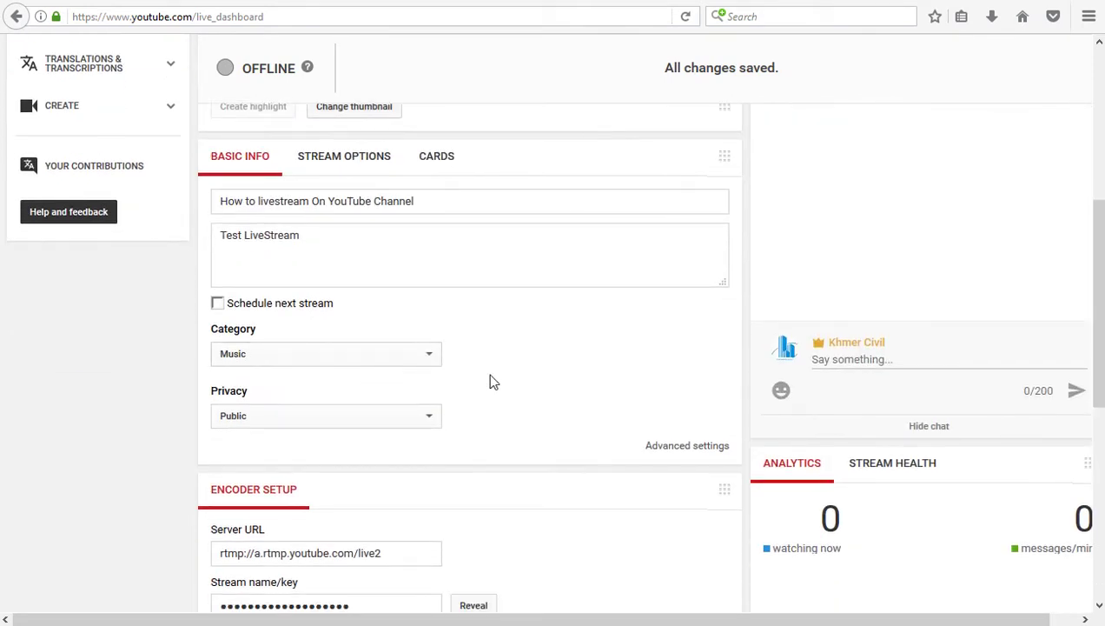
scroll(491, 379, down, 2)
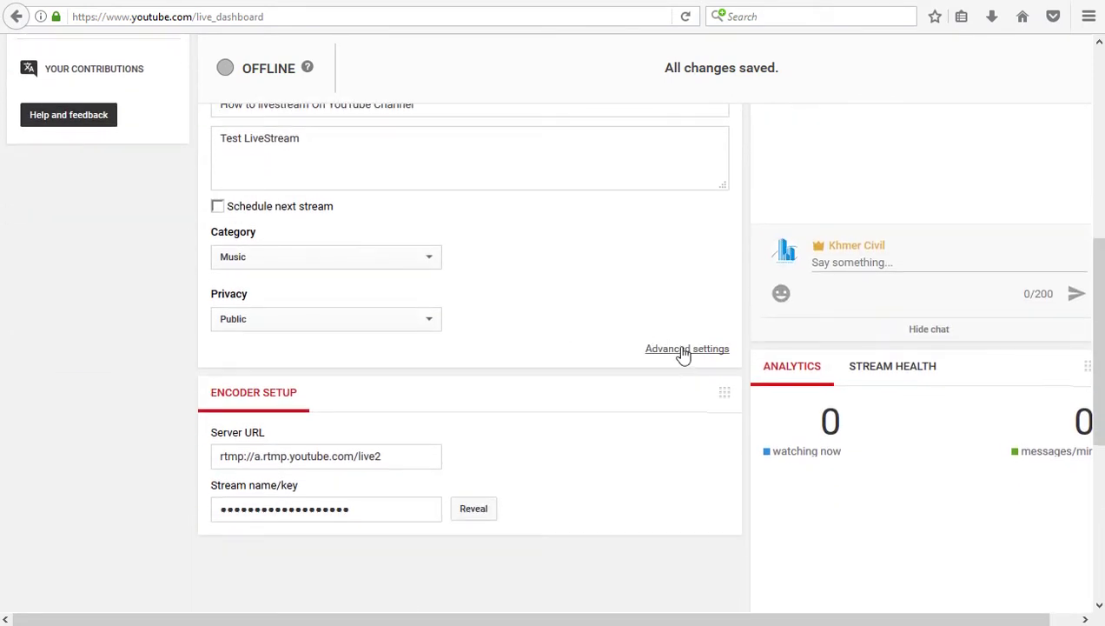
scroll(683, 356, down, 1)
scroll(703, 182, down, 5)
scroll(691, 226, up, 4)
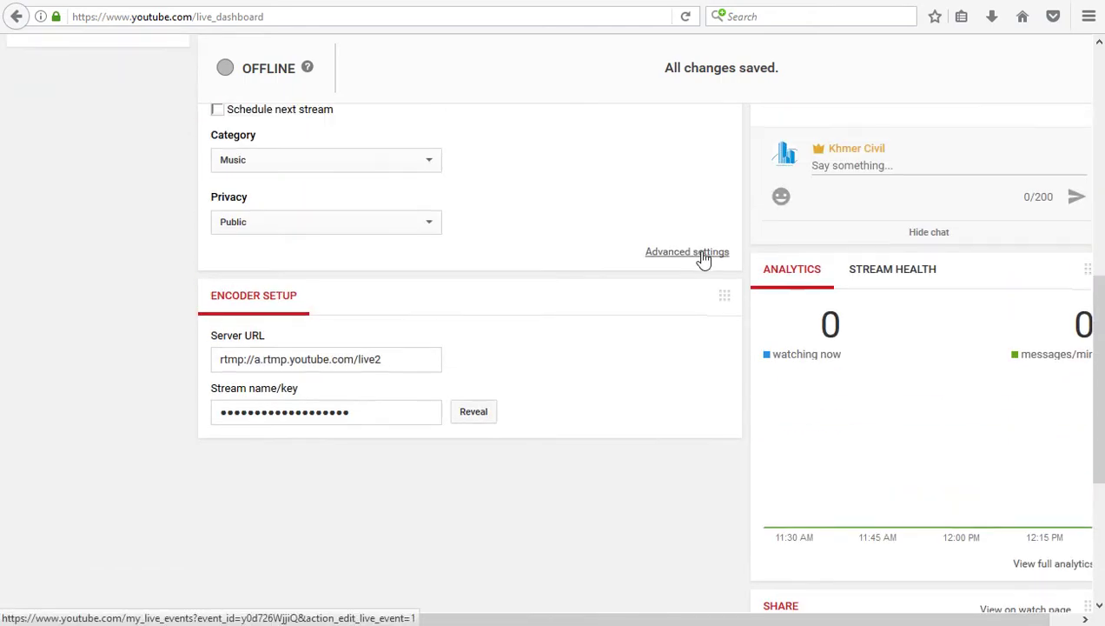
Open the live event's advanced settings and review the chat, license, syndication and category options, keeping the Standard YouTube License
click(700, 252)
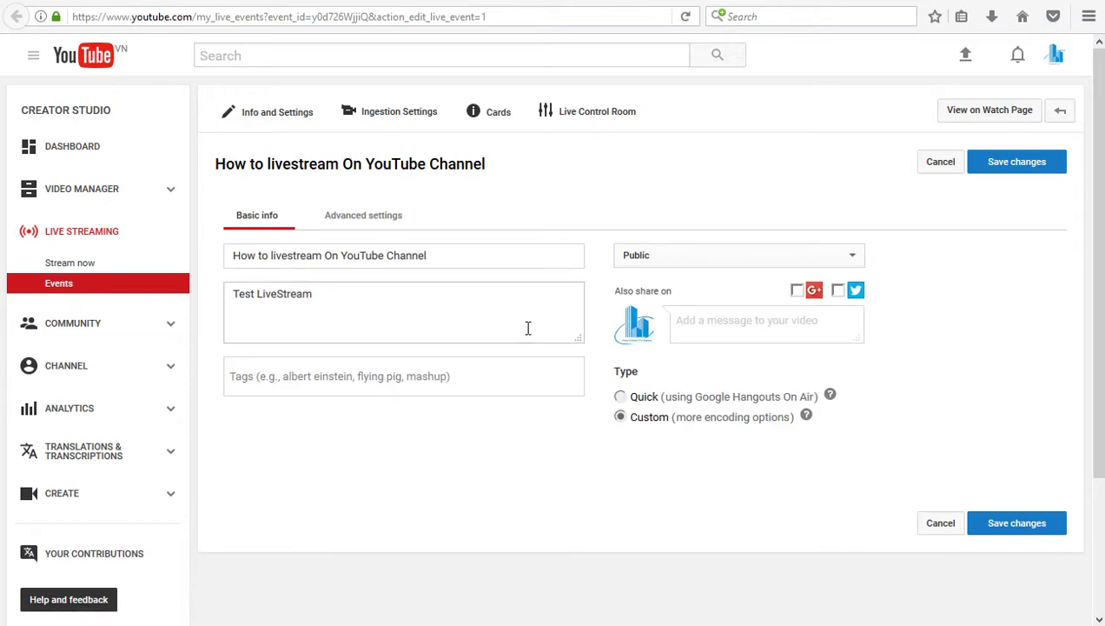
click(459, 312)
click(368, 219)
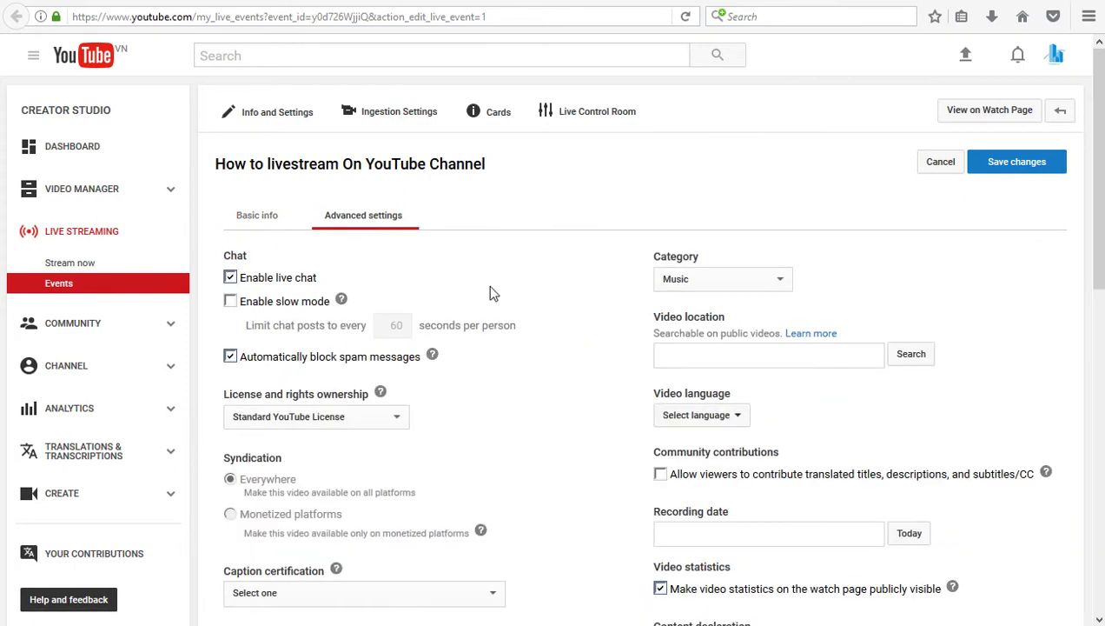
scroll(489, 293, down, 2)
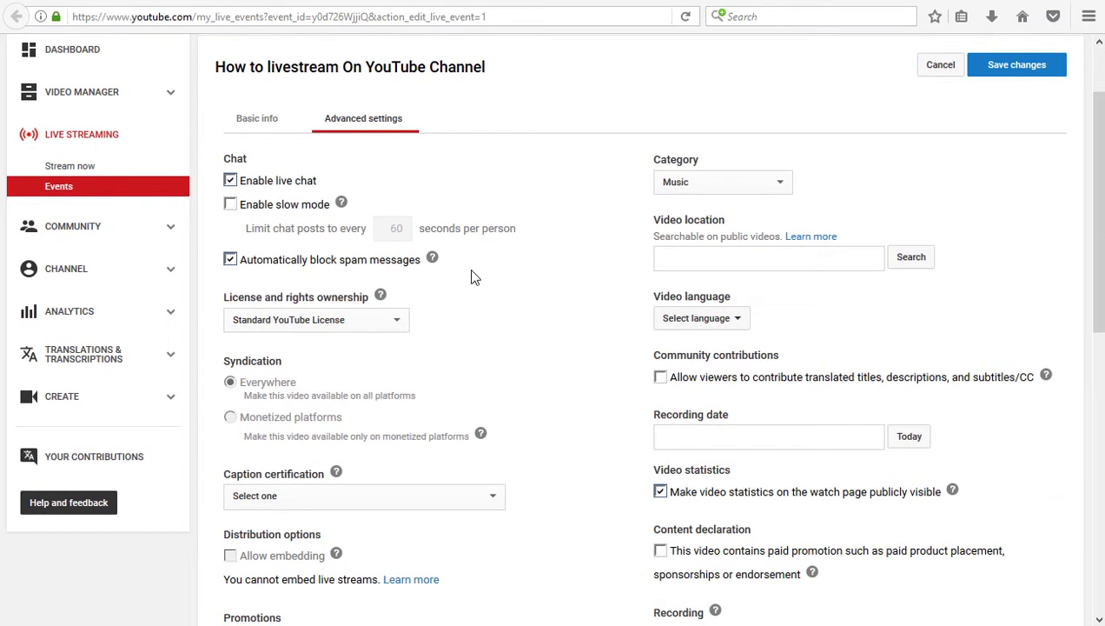
click(312, 324)
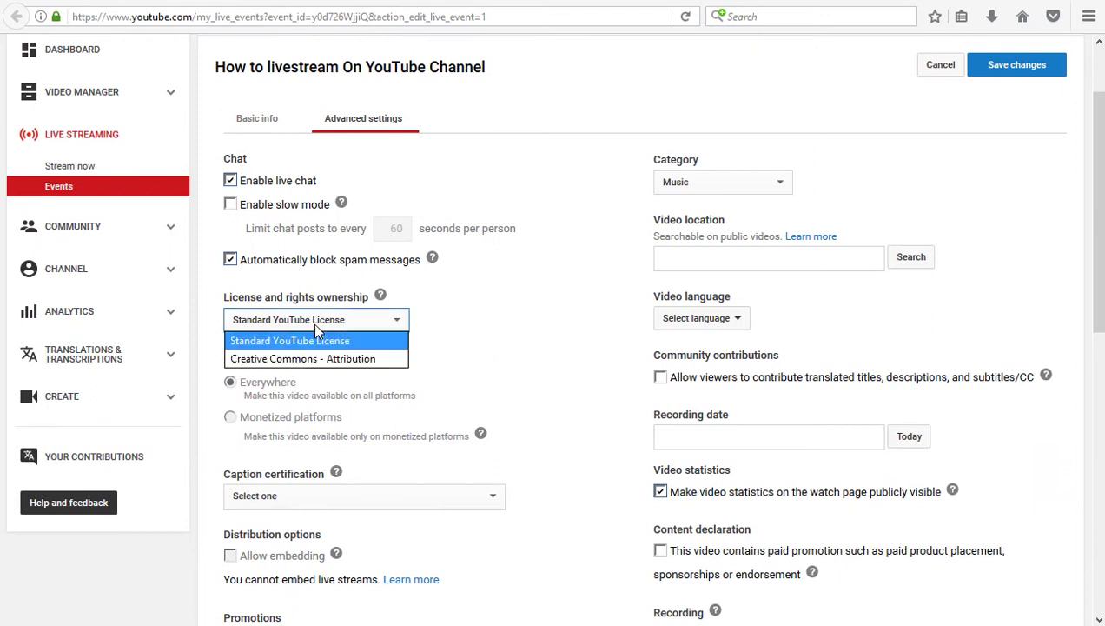
click(311, 344)
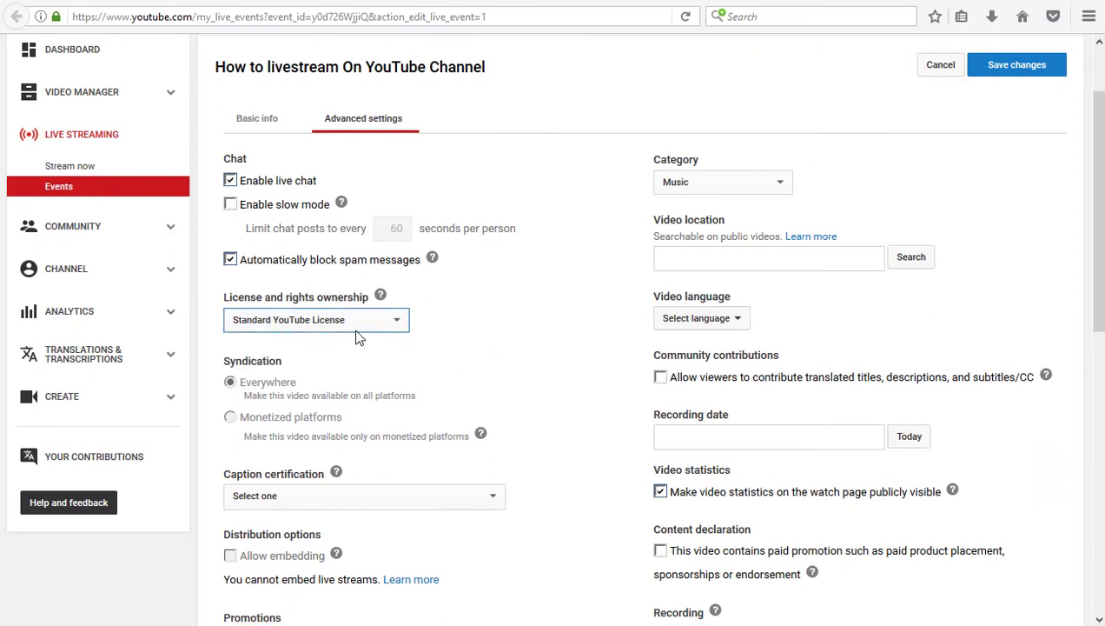
scroll(461, 348, down, 2)
scroll(459, 346, up, 4)
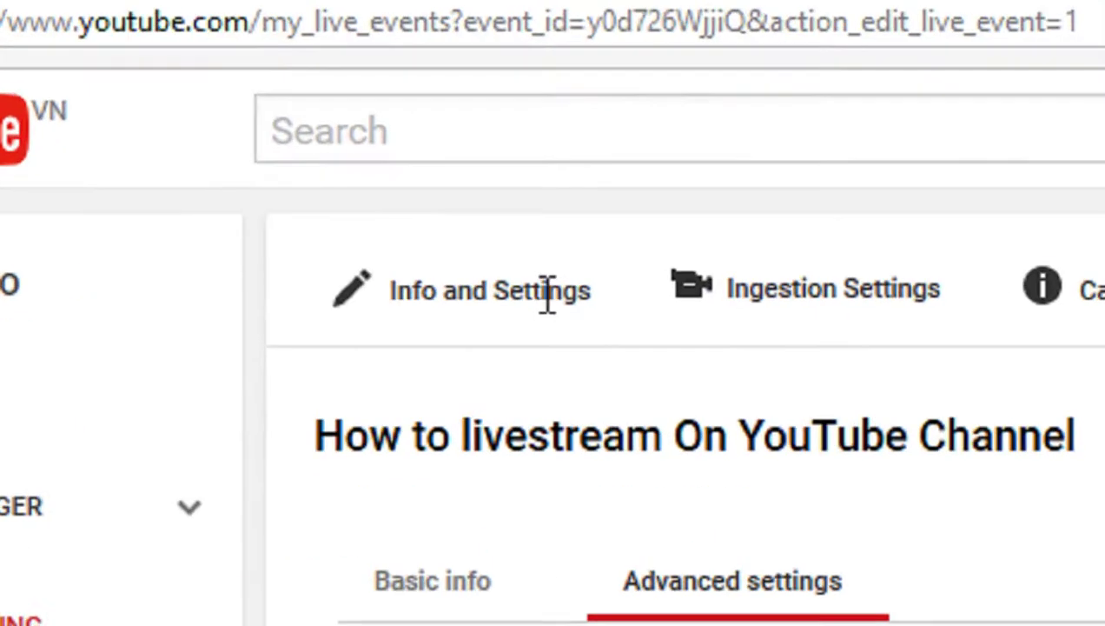
View the event's basic info, then leave the event page without saving and return to the live dashboard
click(778, 300)
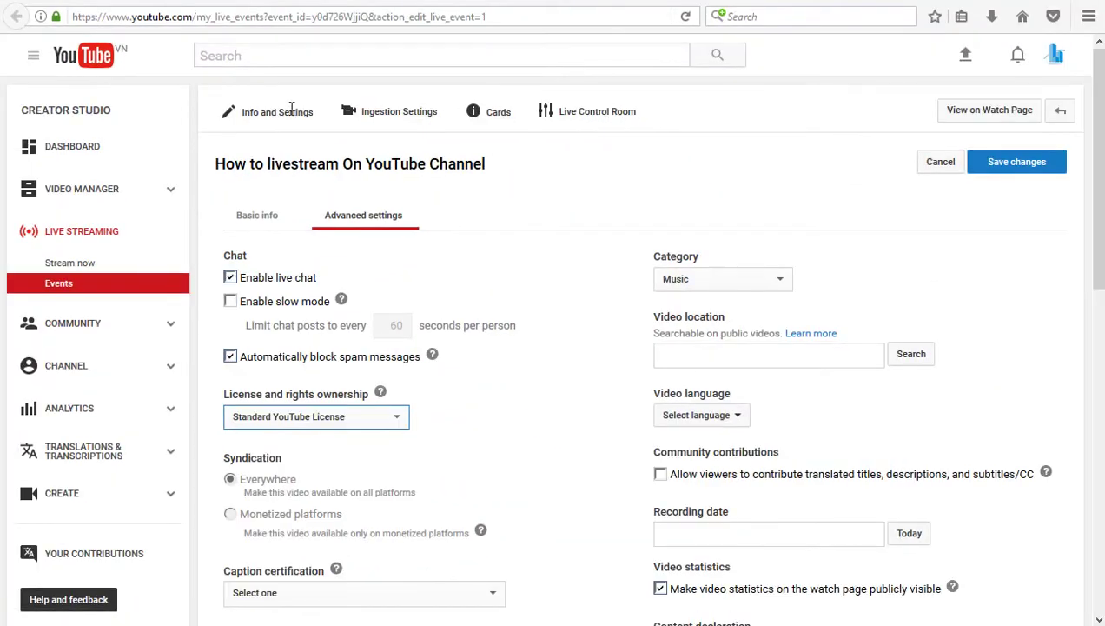
click(259, 222)
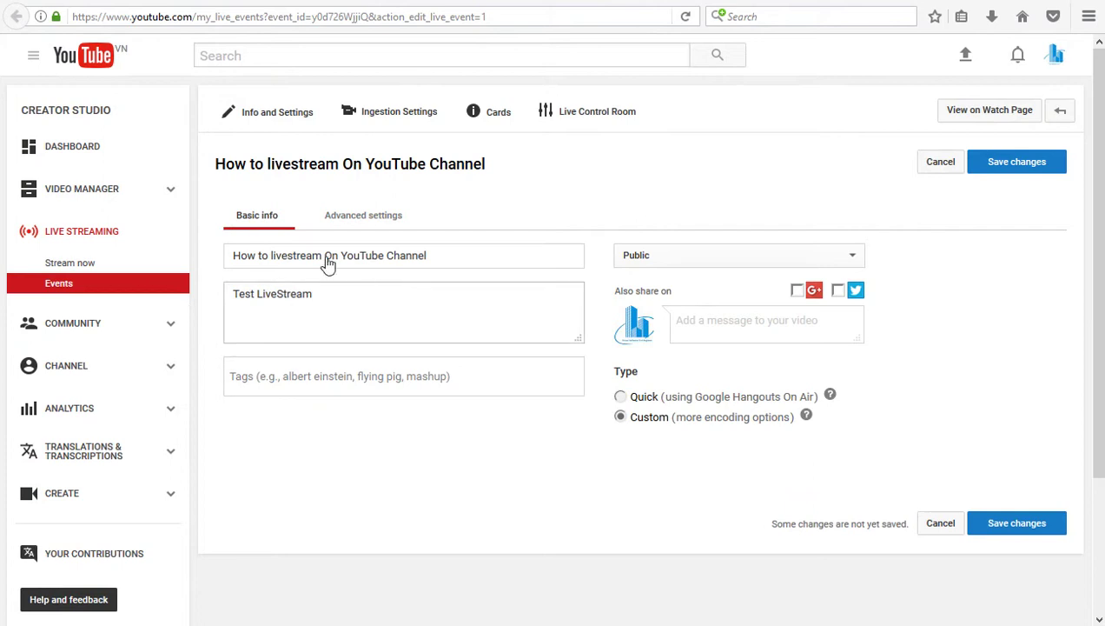
click(16, 16)
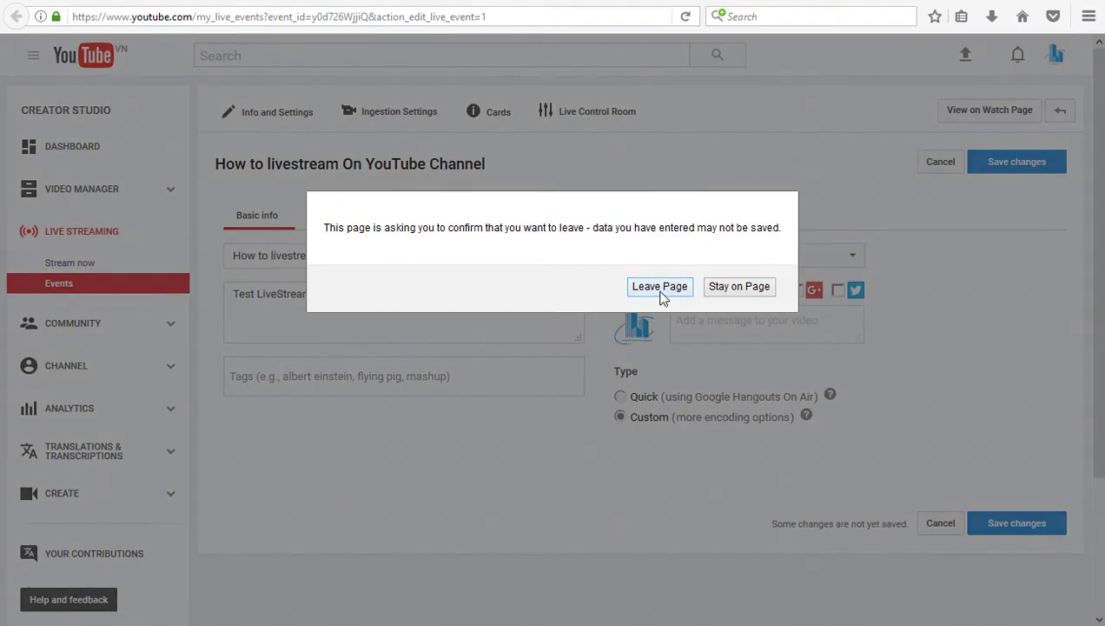
click(660, 287)
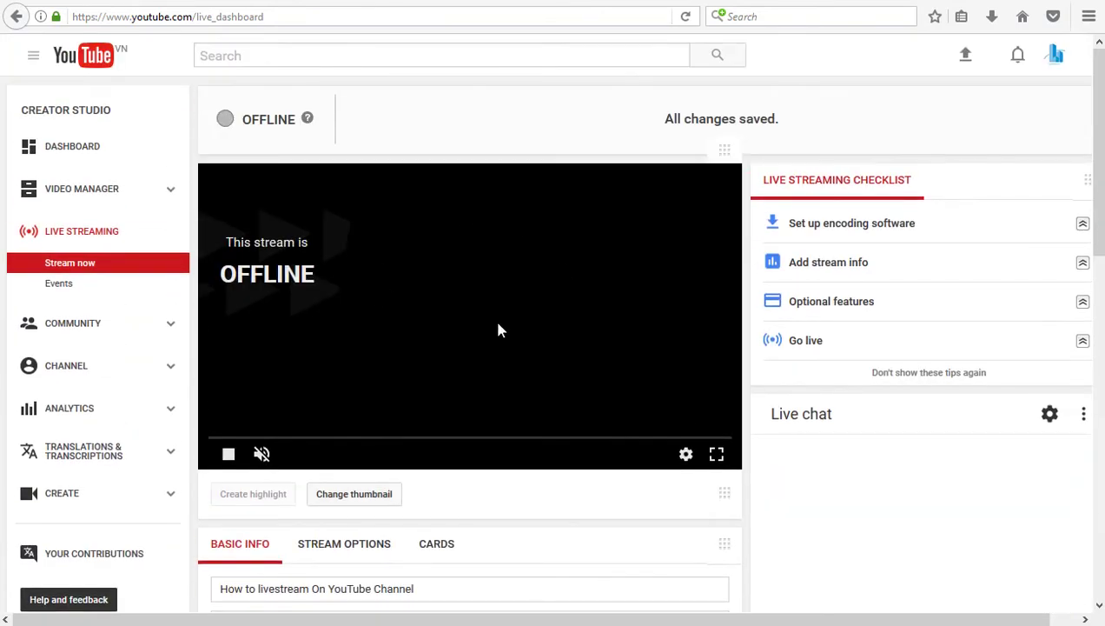
Change the stream's thumbnail to the iphone_se_review_08 image from the Desktop
scroll(498, 330, down, 3)
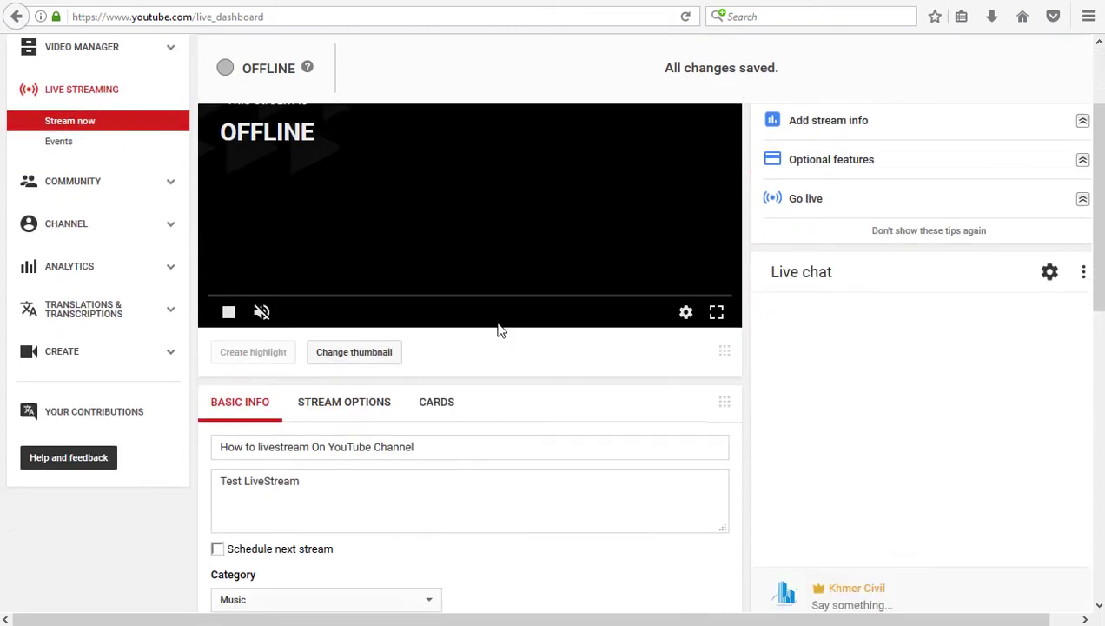
click(348, 304)
click(68, 93)
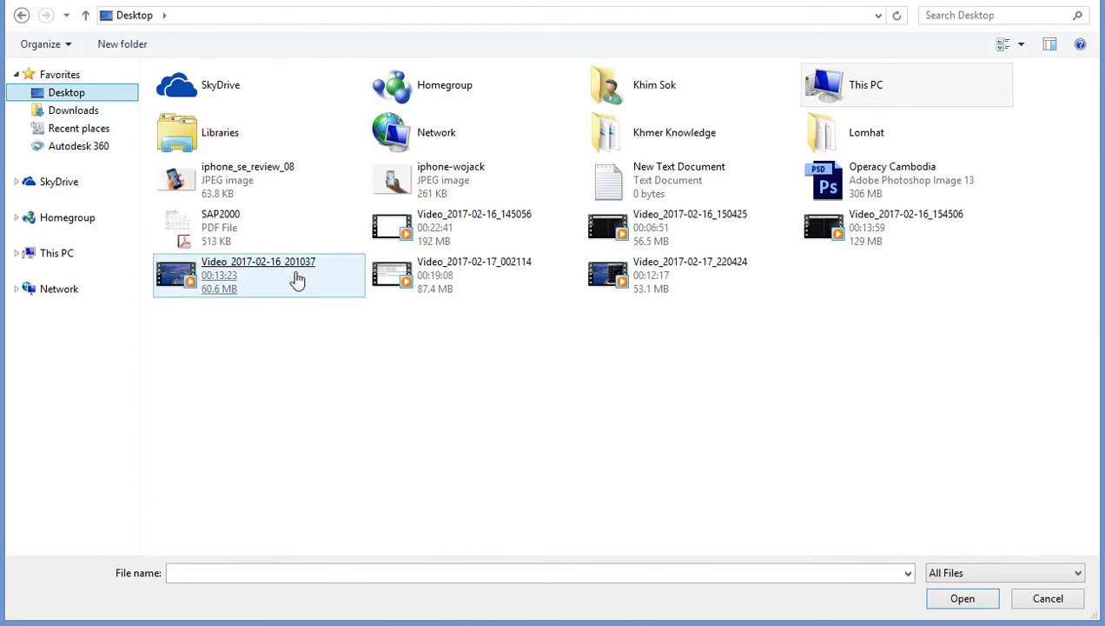
double_click(264, 196)
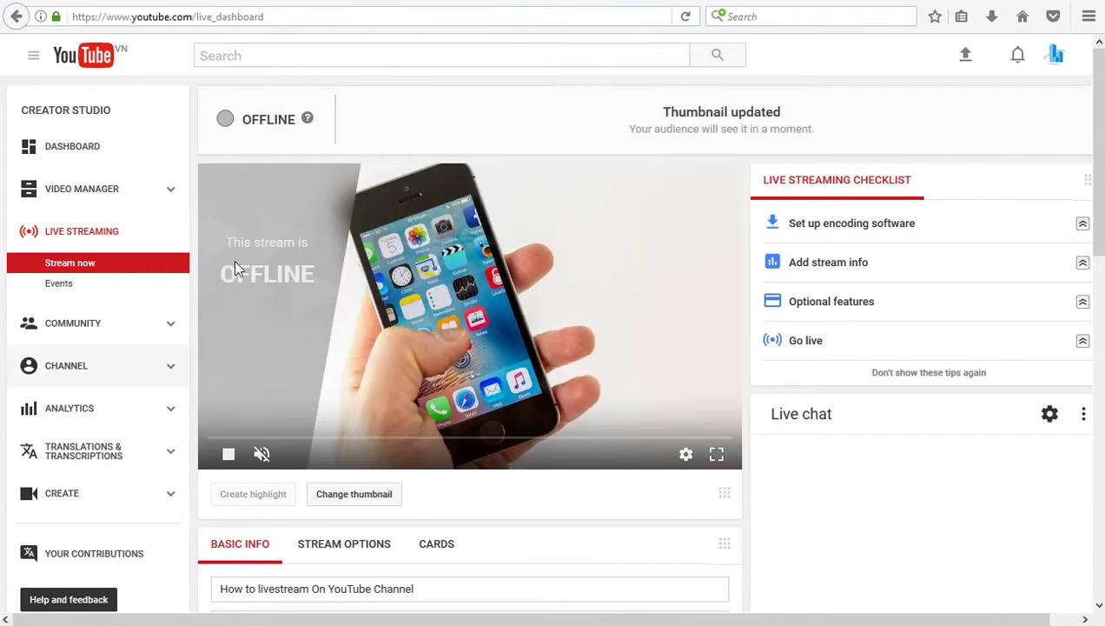
scroll(297, 273, down, 1)
scroll(396, 226, up, 1)
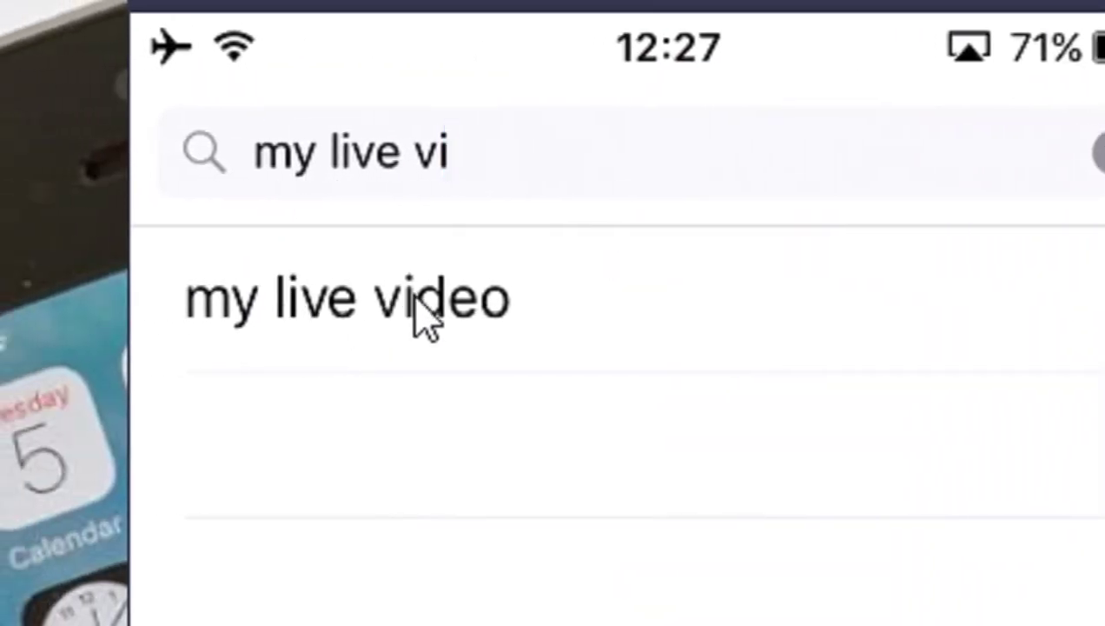
Switch to the phone's App Store and search for the "my live video" app
click(469, 314)
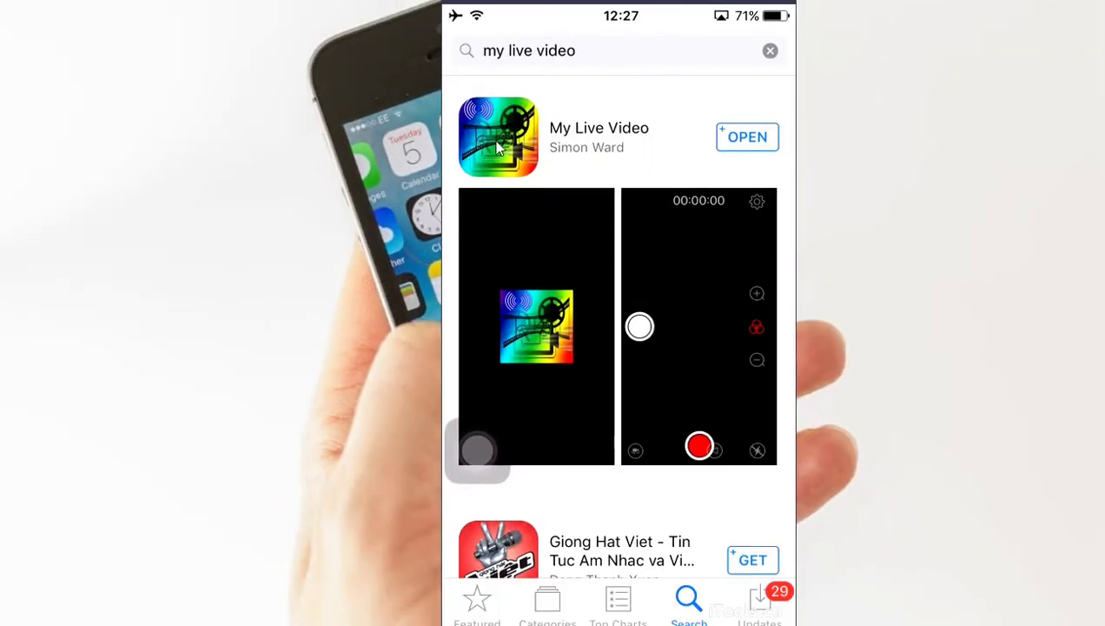
scroll(576, 182, up, 3)
scroll(577, 183, up, 3)
scroll(578, 183, up, 1)
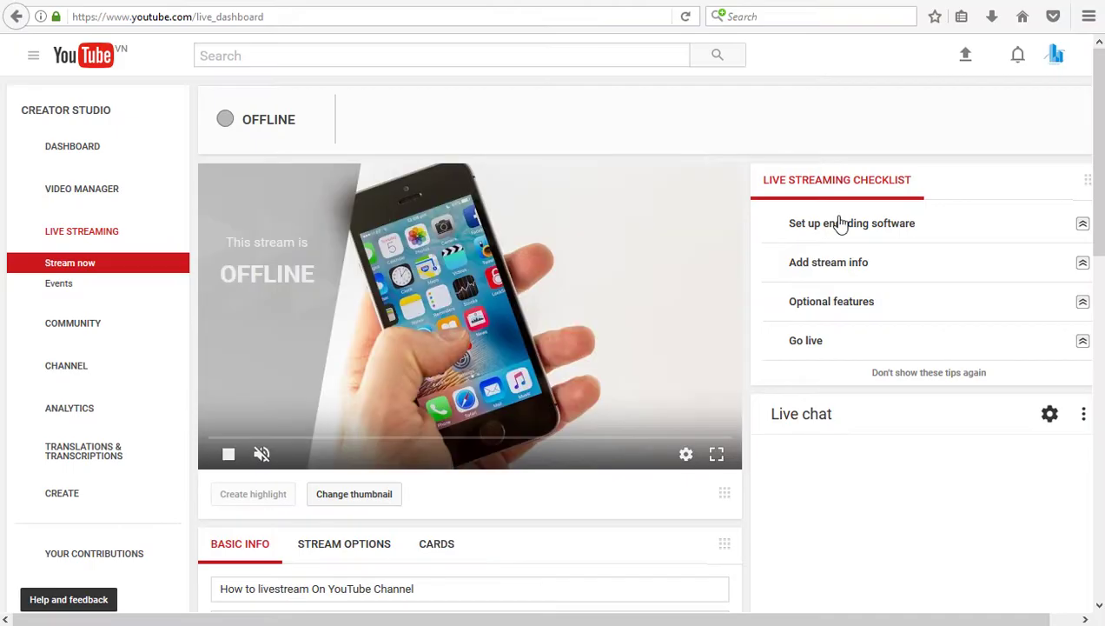
Reveal the stream name/key in the dashboard's encoder setup and copy it
scroll(529, 253, down, 8)
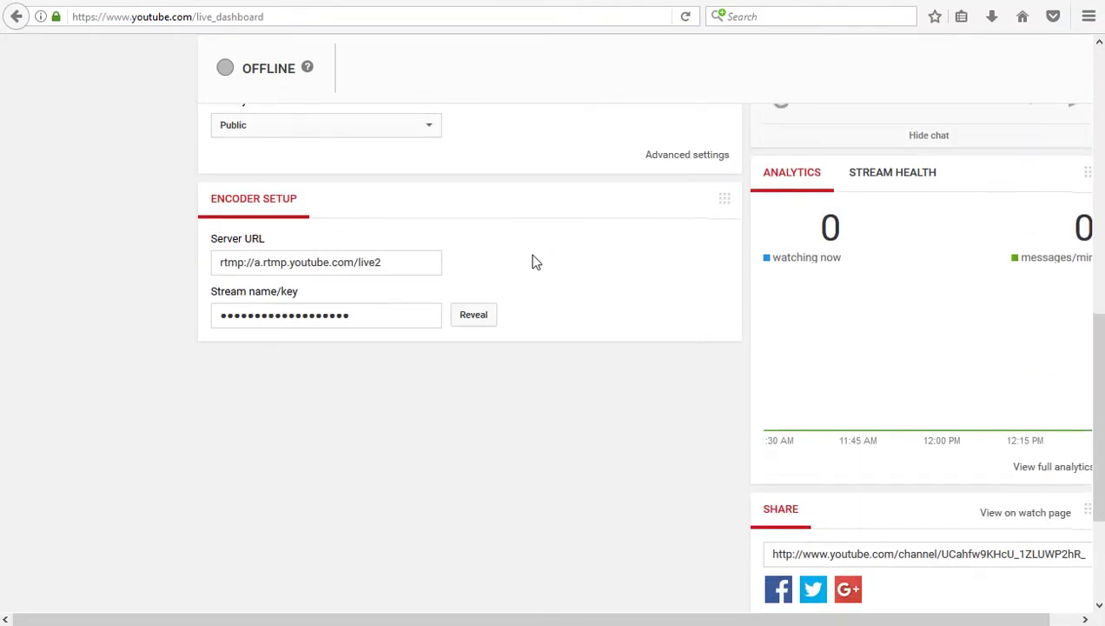
click(404, 265)
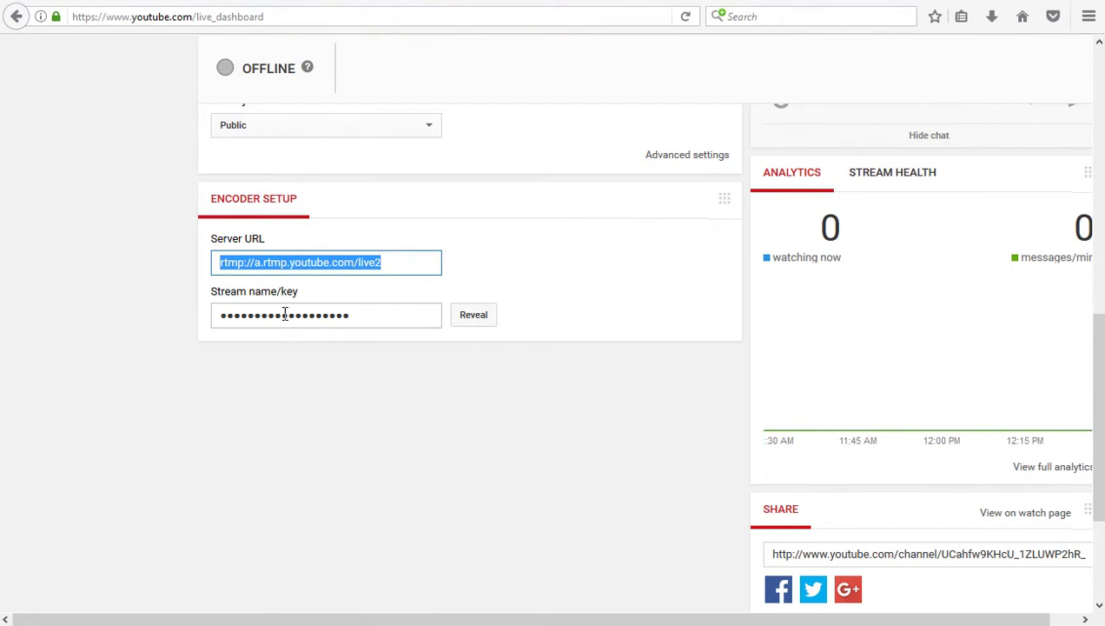
double_click(345, 314)
click(485, 322)
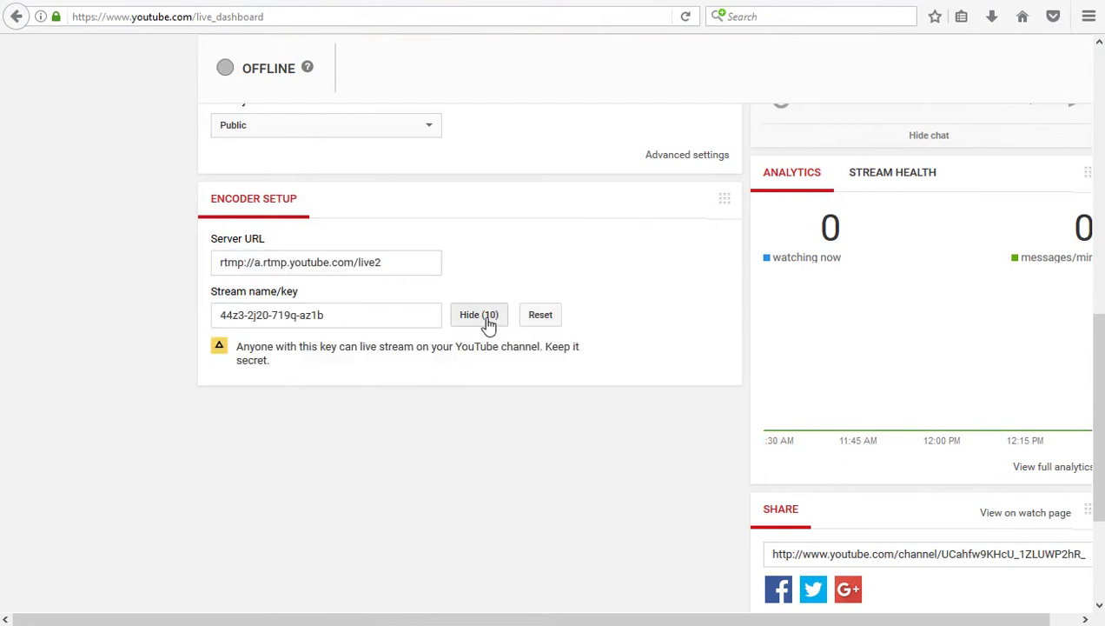
click(297, 320)
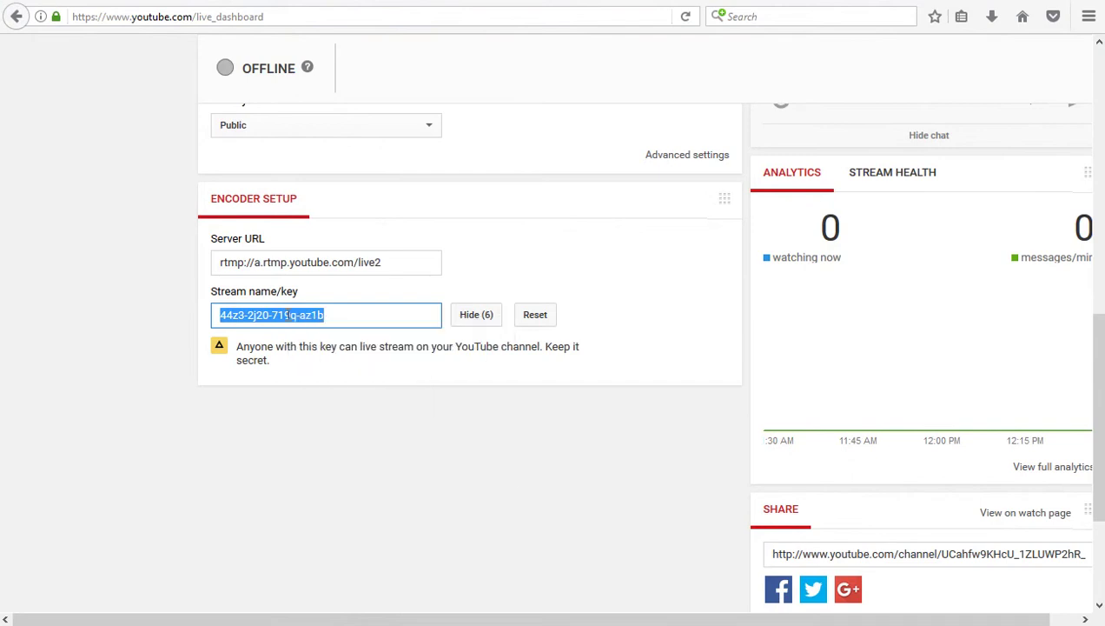
right_click(287, 314)
click(354, 375)
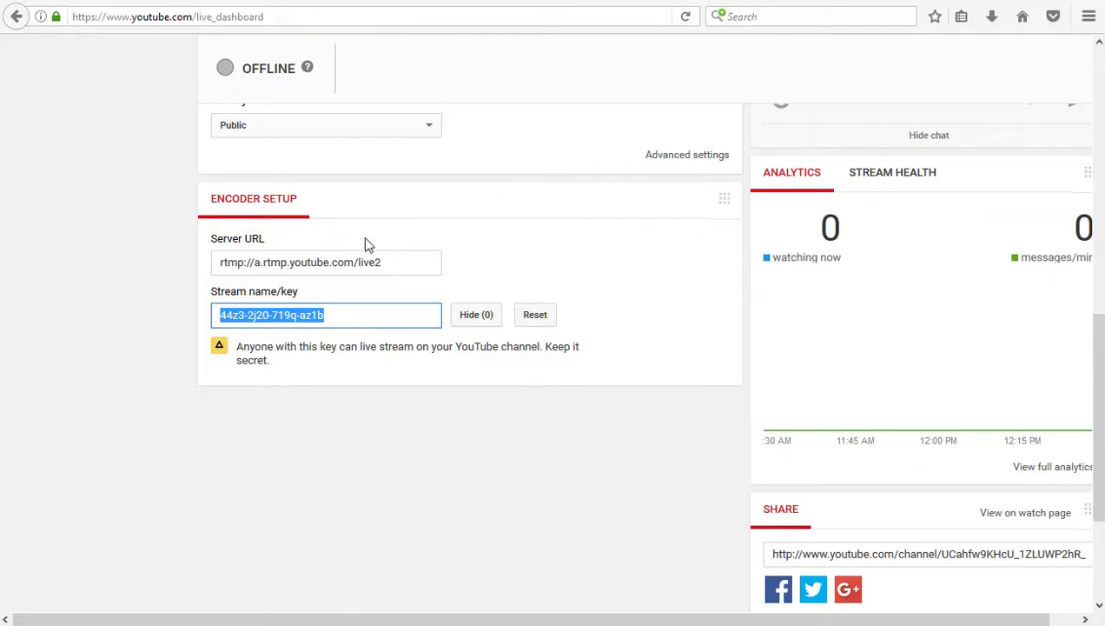
Copy the server URL rtmp://a.rtmp.youtube.com/live2 from the encoder setup
click(377, 261)
triple_click(380, 261)
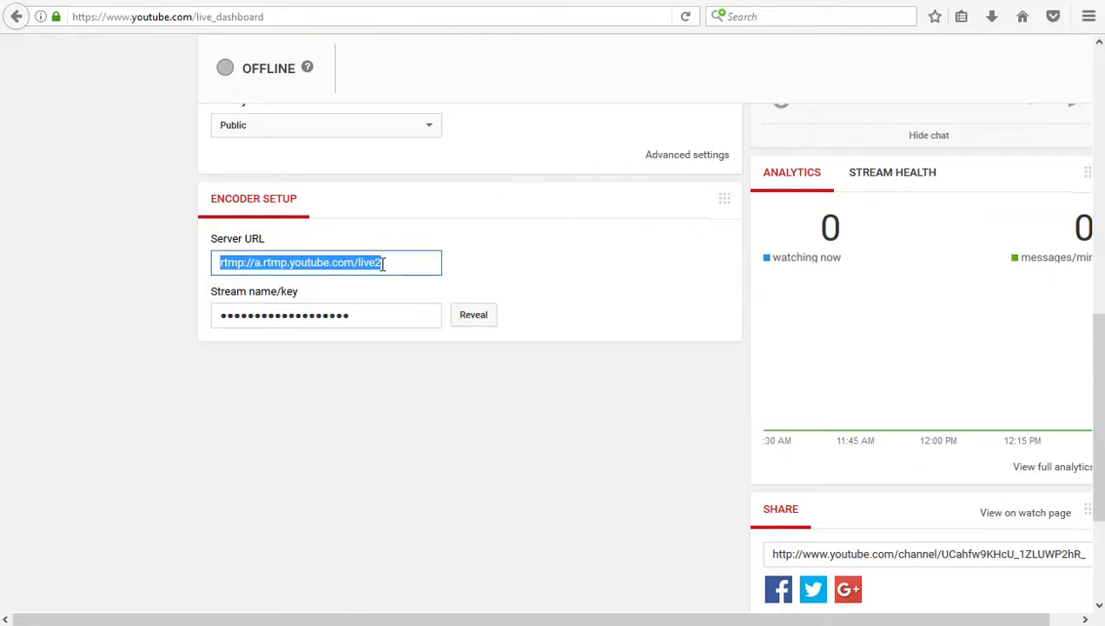
right_click(322, 269)
click(345, 319)
scroll(471, 440, up, 3)
click(123, 253)
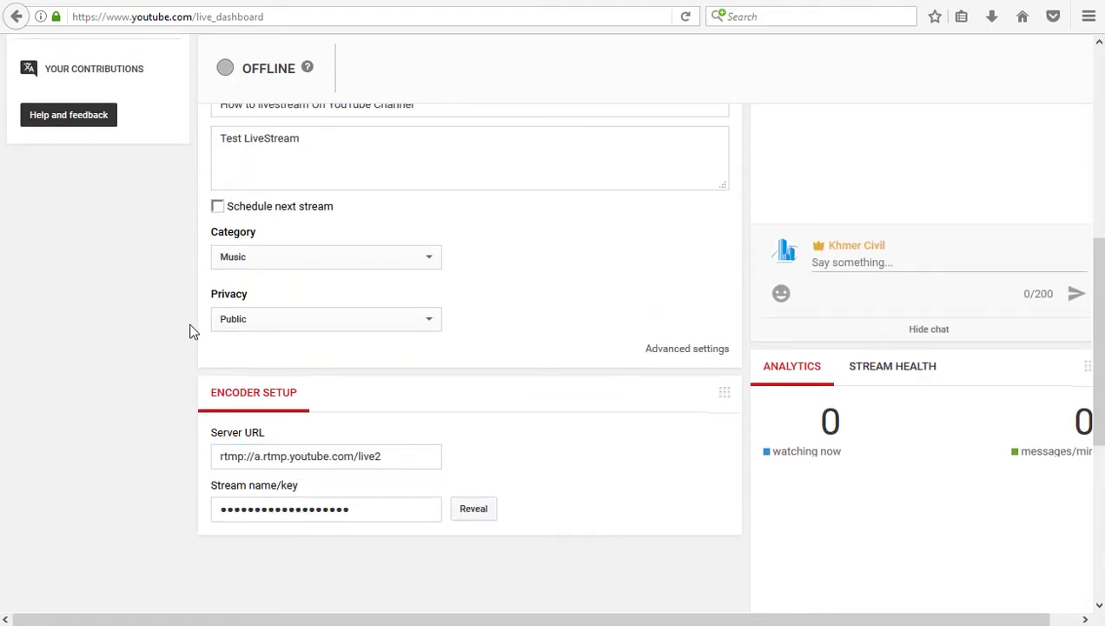
scroll(402, 475, up, 4)
scroll(408, 374, down, 3)
scroll(405, 346, up, 2)
scroll(405, 346, up, 5)
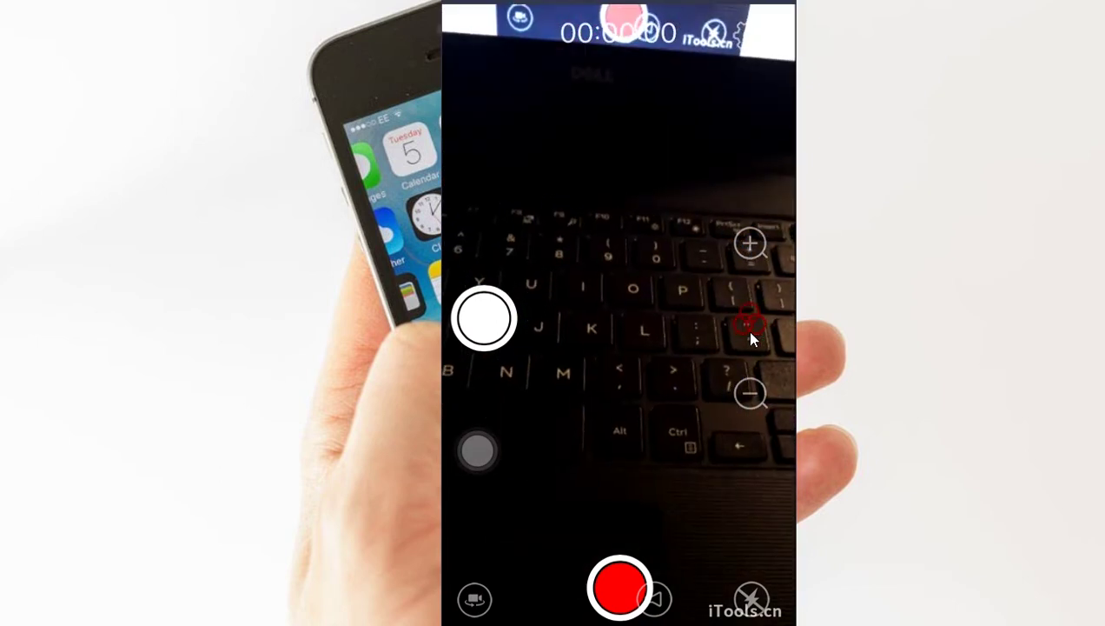
Switch to My Live Video on the phone and examine the camera screen's color control
click(749, 334)
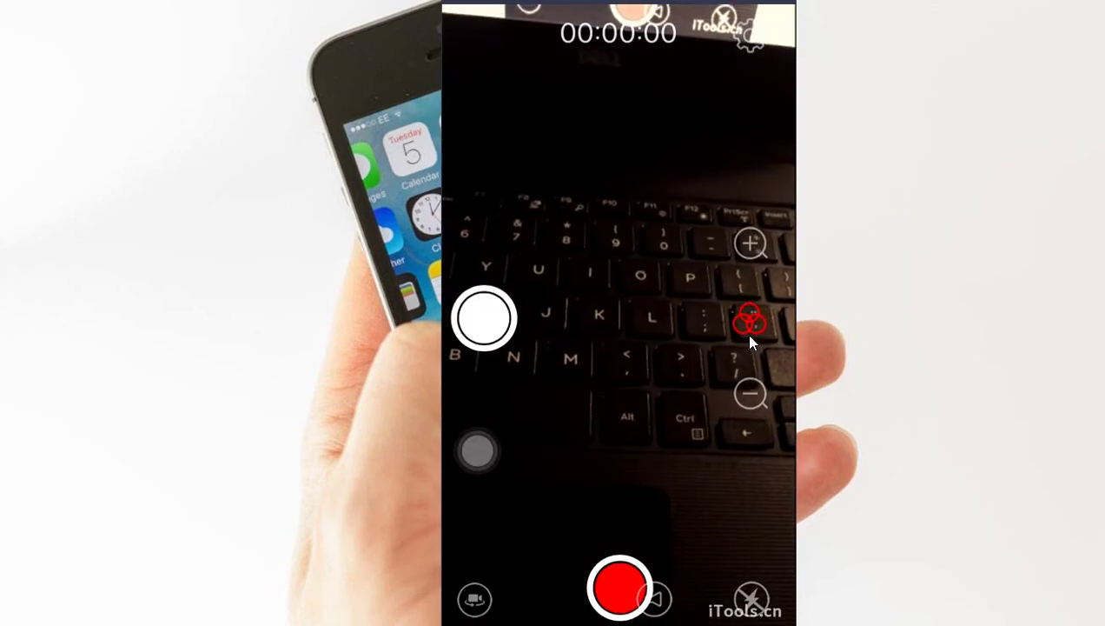